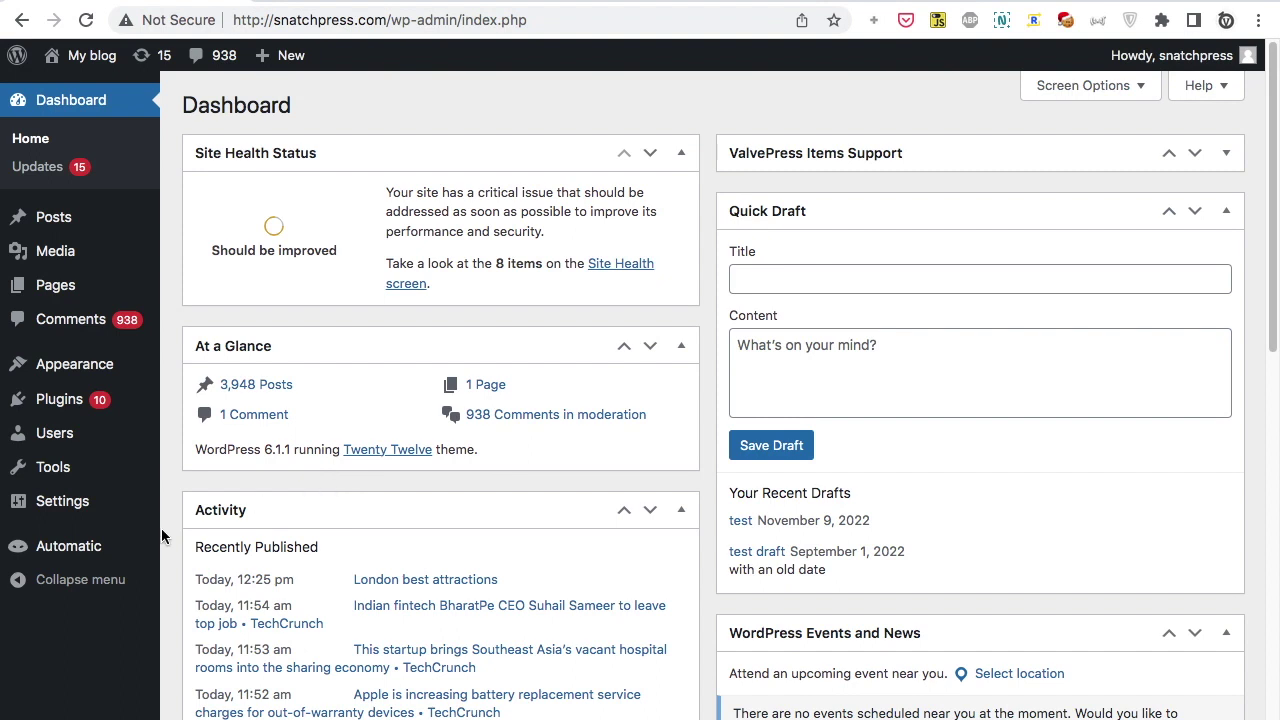
# Start a new Automatic campaign of type OpenAI GPT Articles and enter "stock investing" as the campaign keyword
pyautogui.moveTo(157, 550)
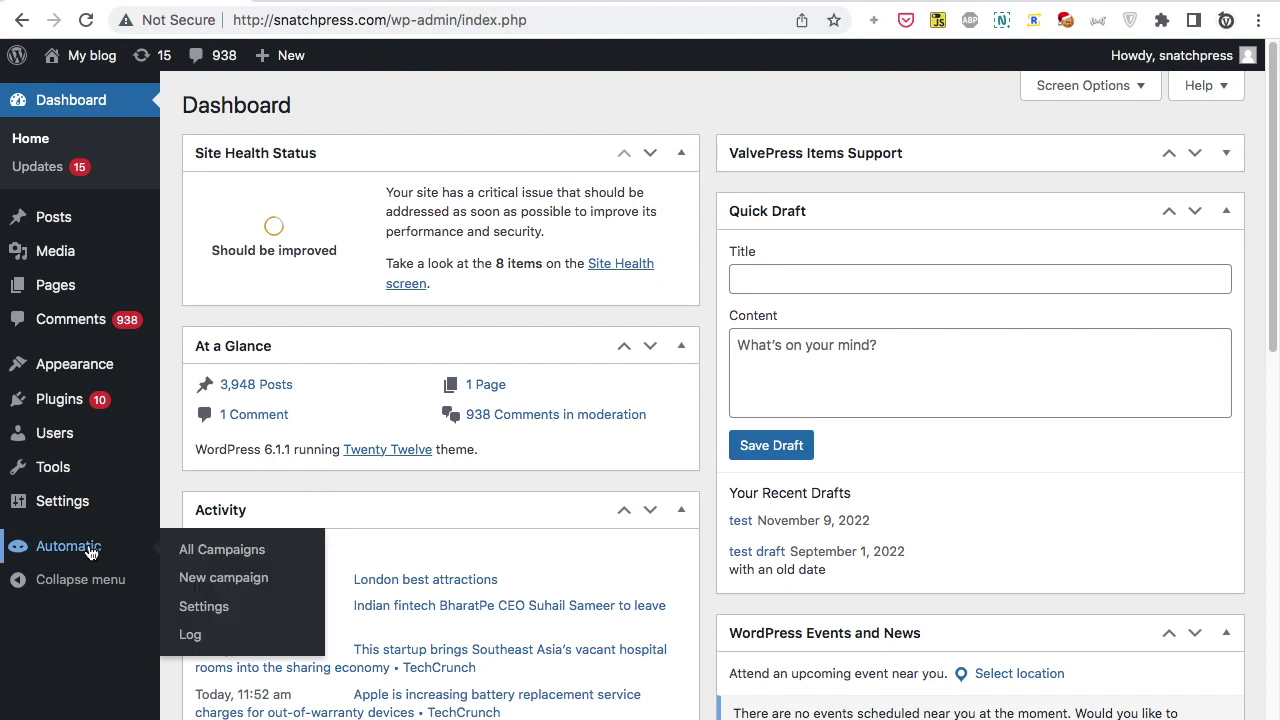
pyautogui.click(217, 585)
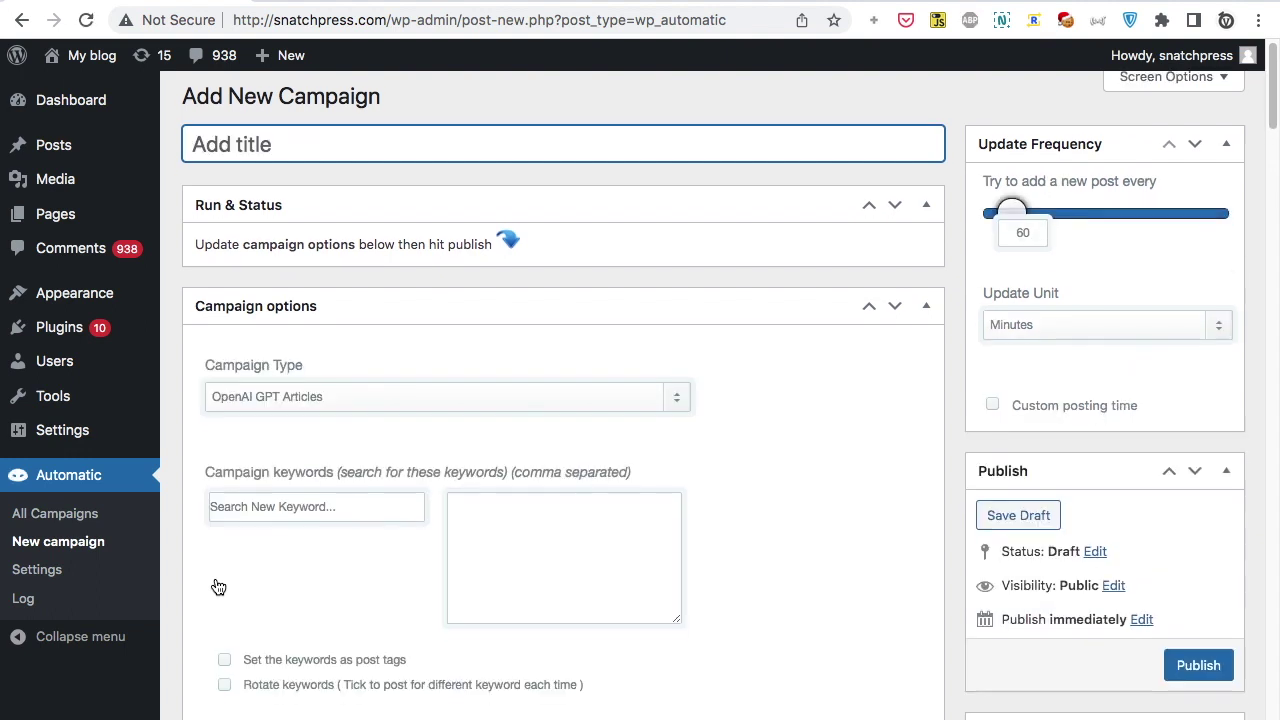
pyautogui.scroll(-5, 218, 587)
pyautogui.scroll(1, 218, 587)
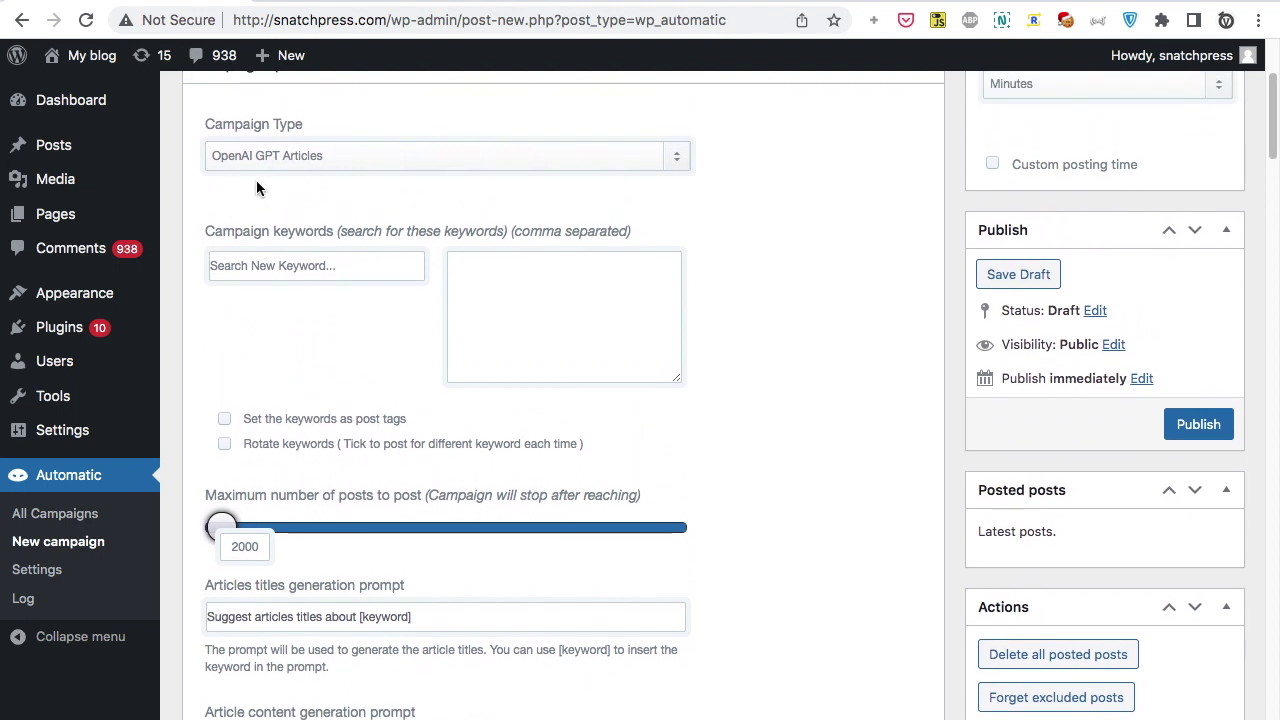
pyautogui.click(501, 287)
pyautogui.write('stock investing')
# Publish the stock investing campaign and run it
pyautogui.scroll(-2, 506, 287)
pyautogui.scroll(-6, 506, 287)
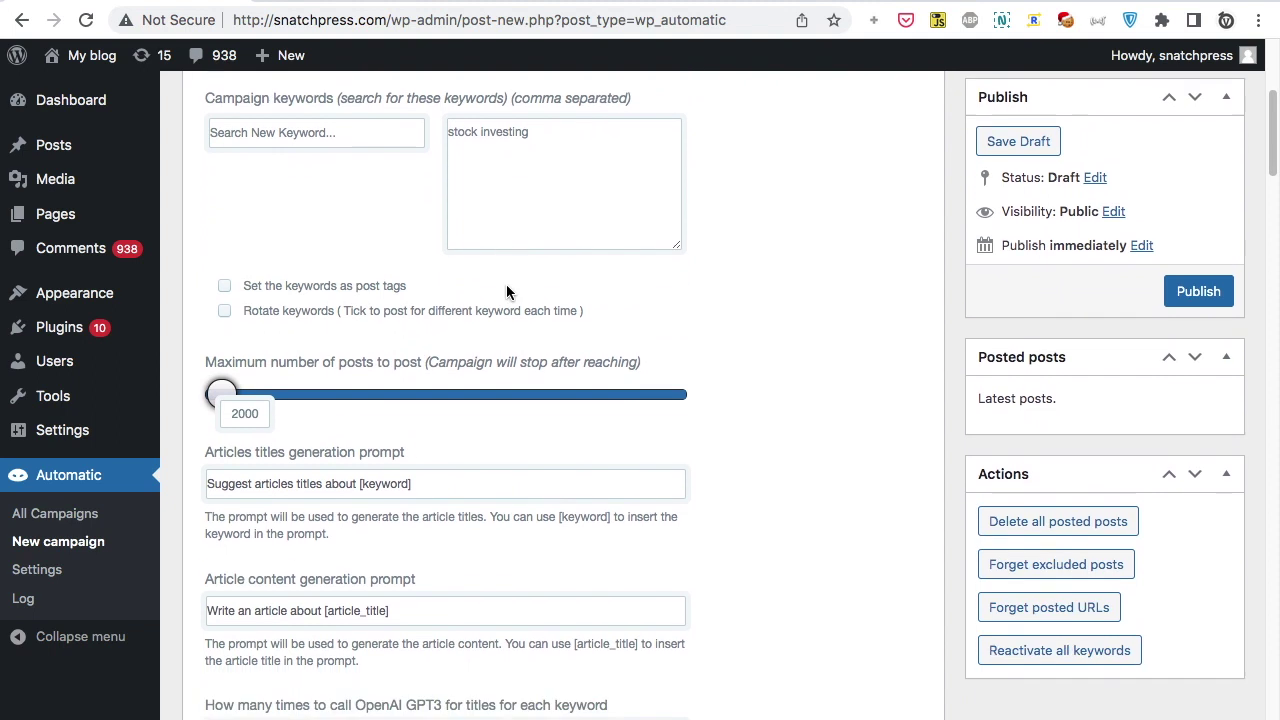
pyautogui.scroll(9, 506, 284)
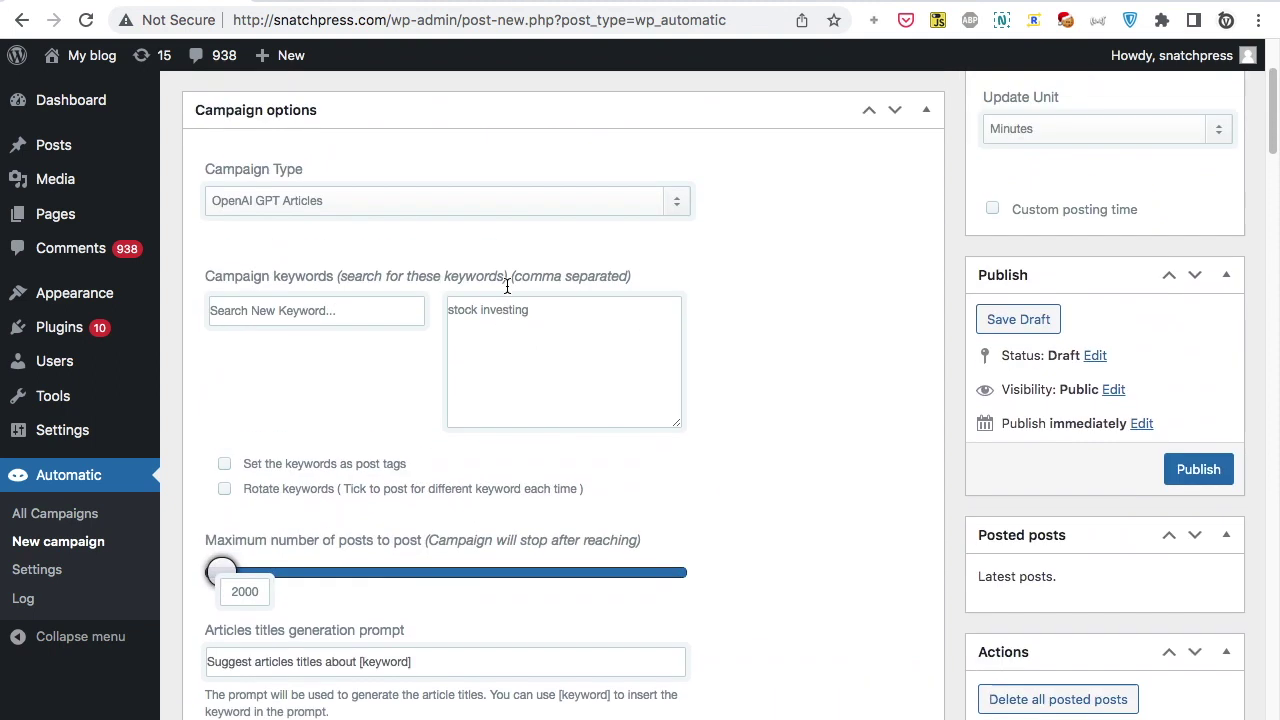
pyautogui.click(1196, 470)
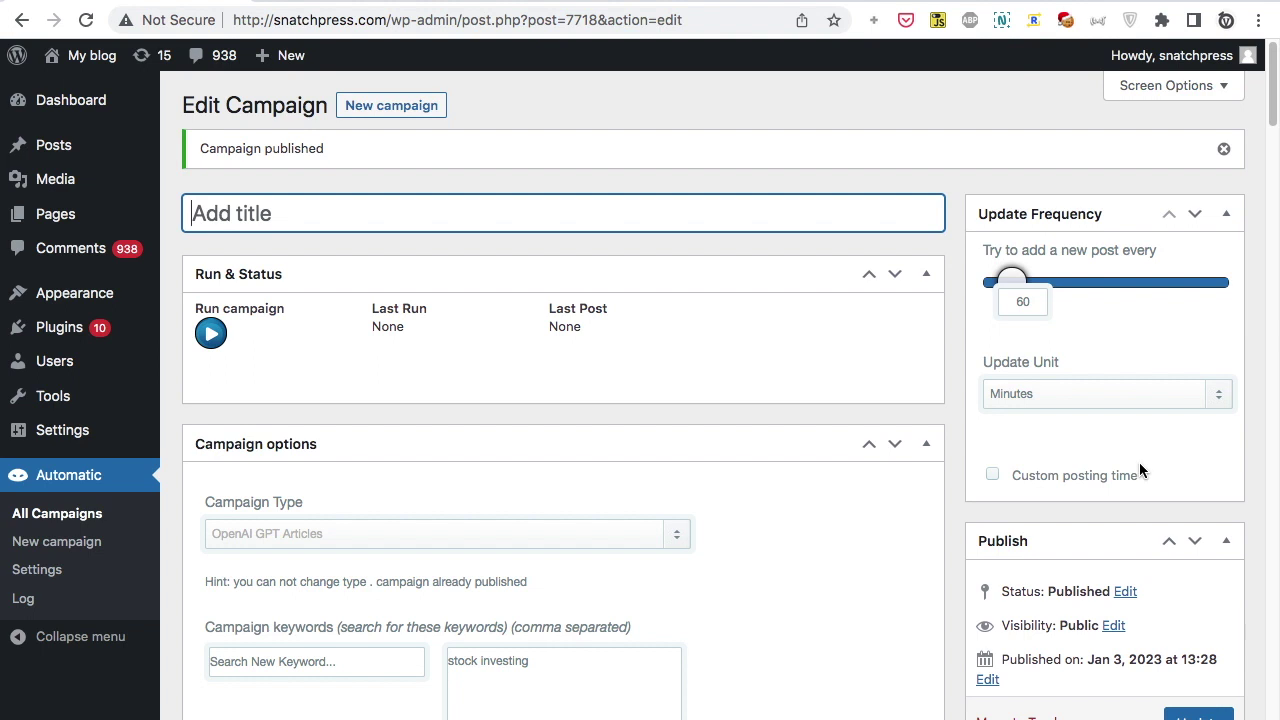
pyautogui.click(212, 334)
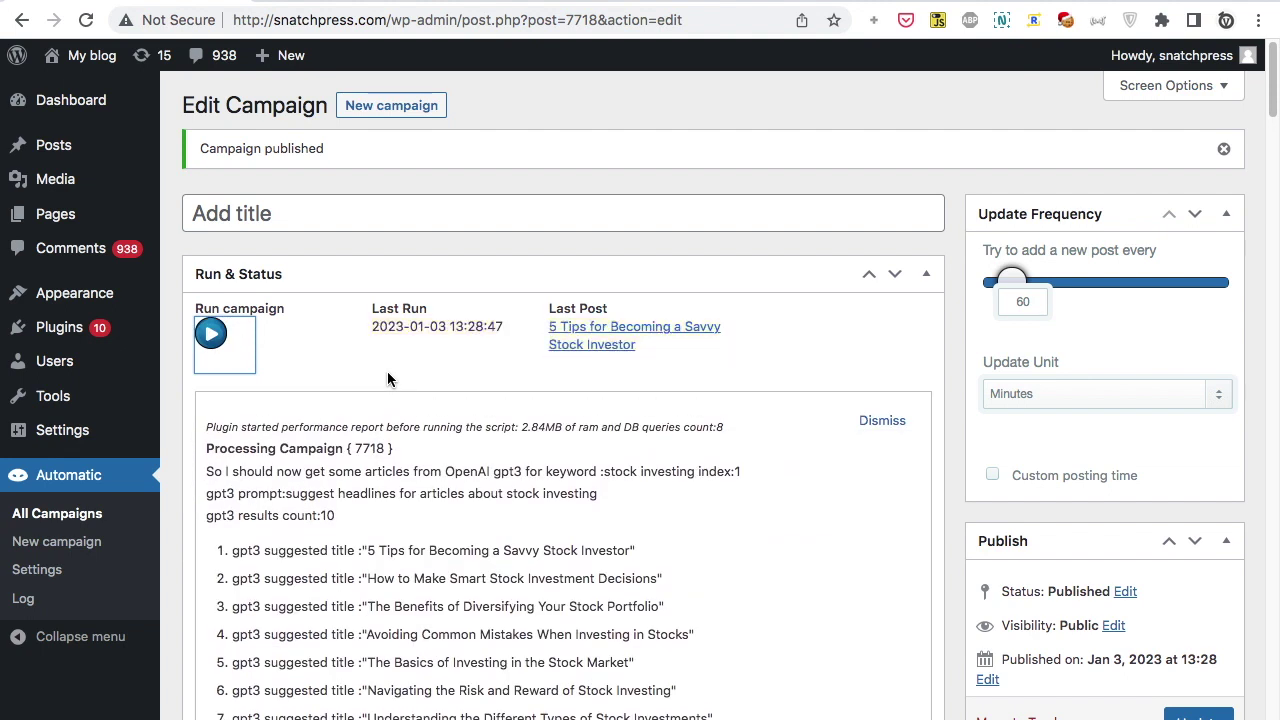
# Open the generated post "5 Tips for Becoming a Savvy Stock Investor" and read through the article
pyautogui.click(589, 352)
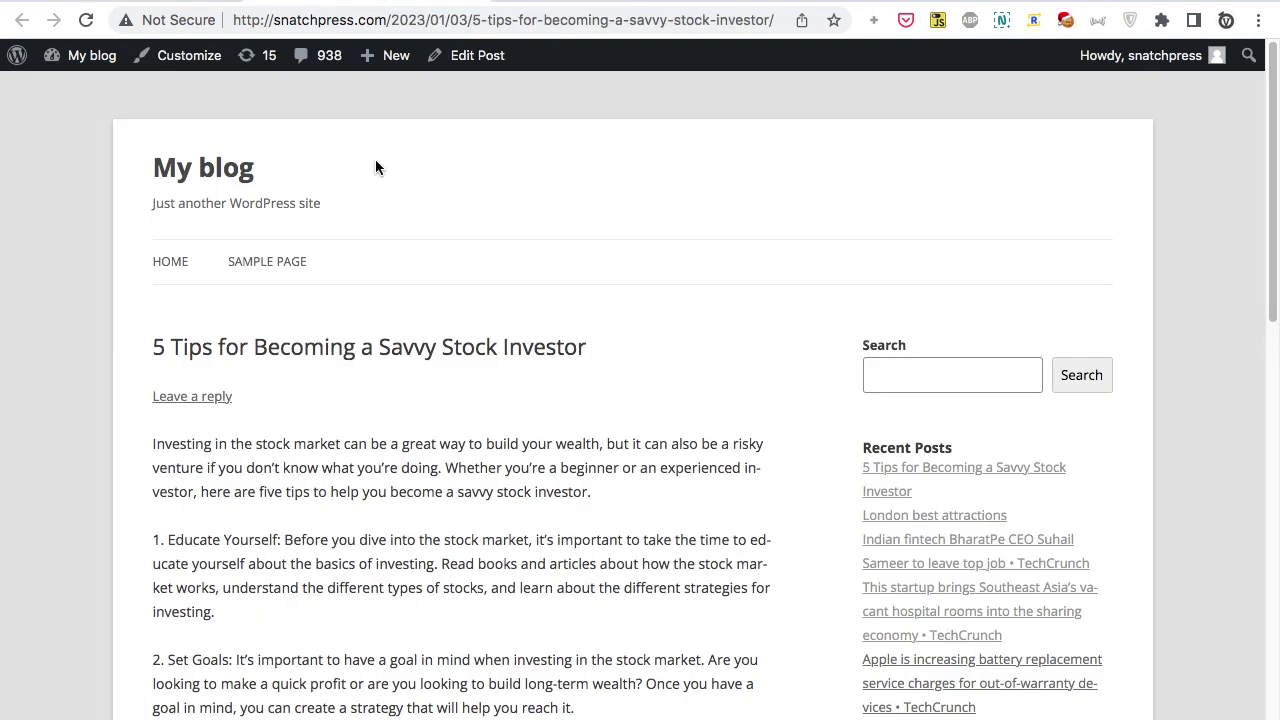
pyautogui.scroll(-5, 387, 317)
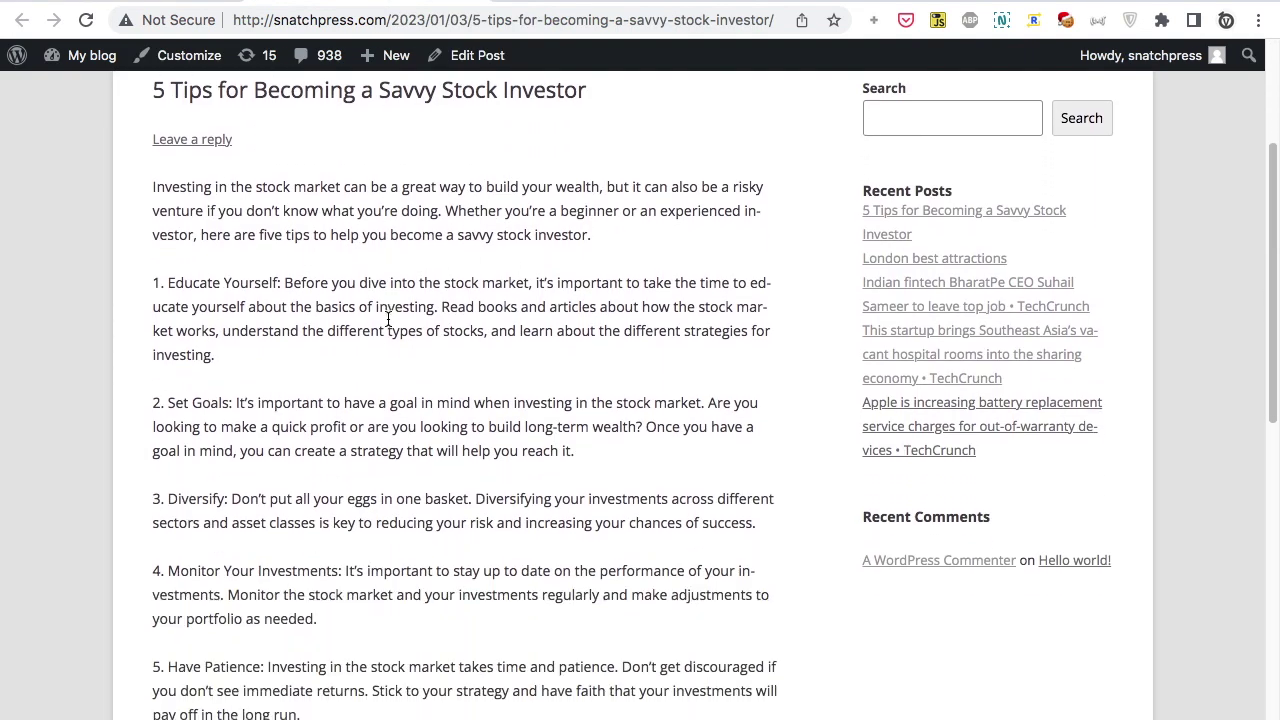
pyautogui.scroll(-9, 387, 318)
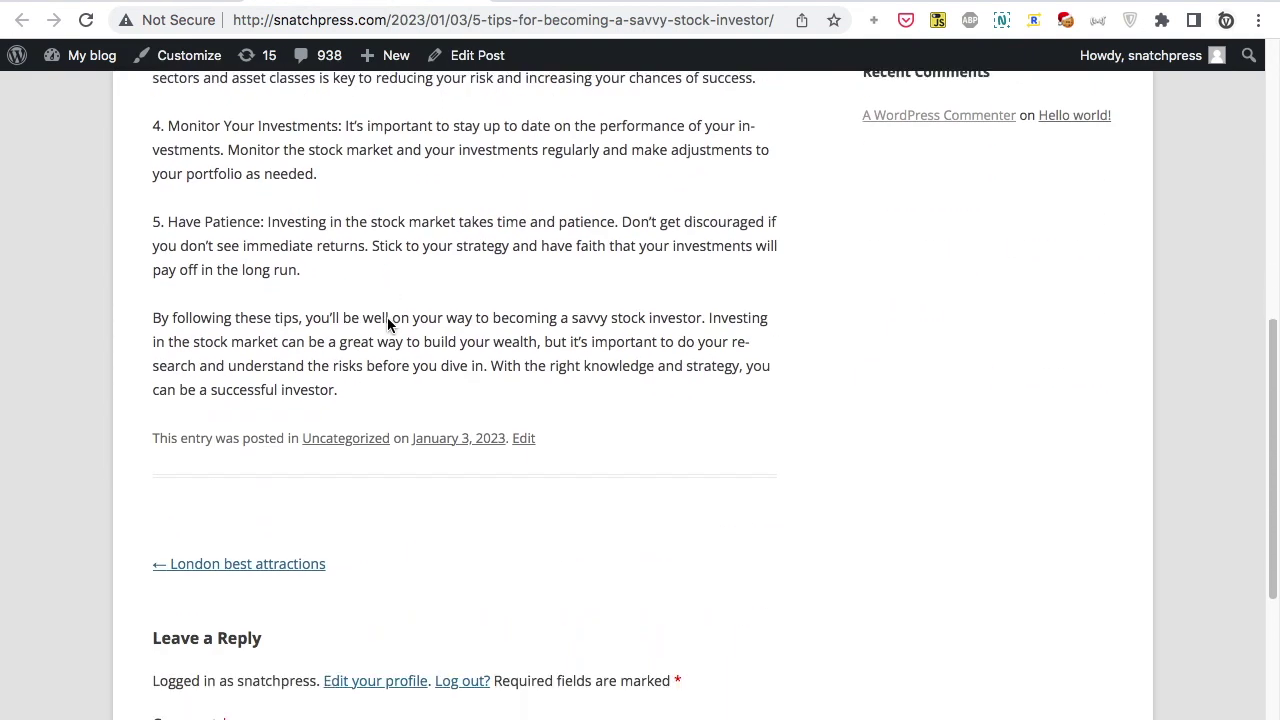
pyautogui.scroll(10, 387, 317)
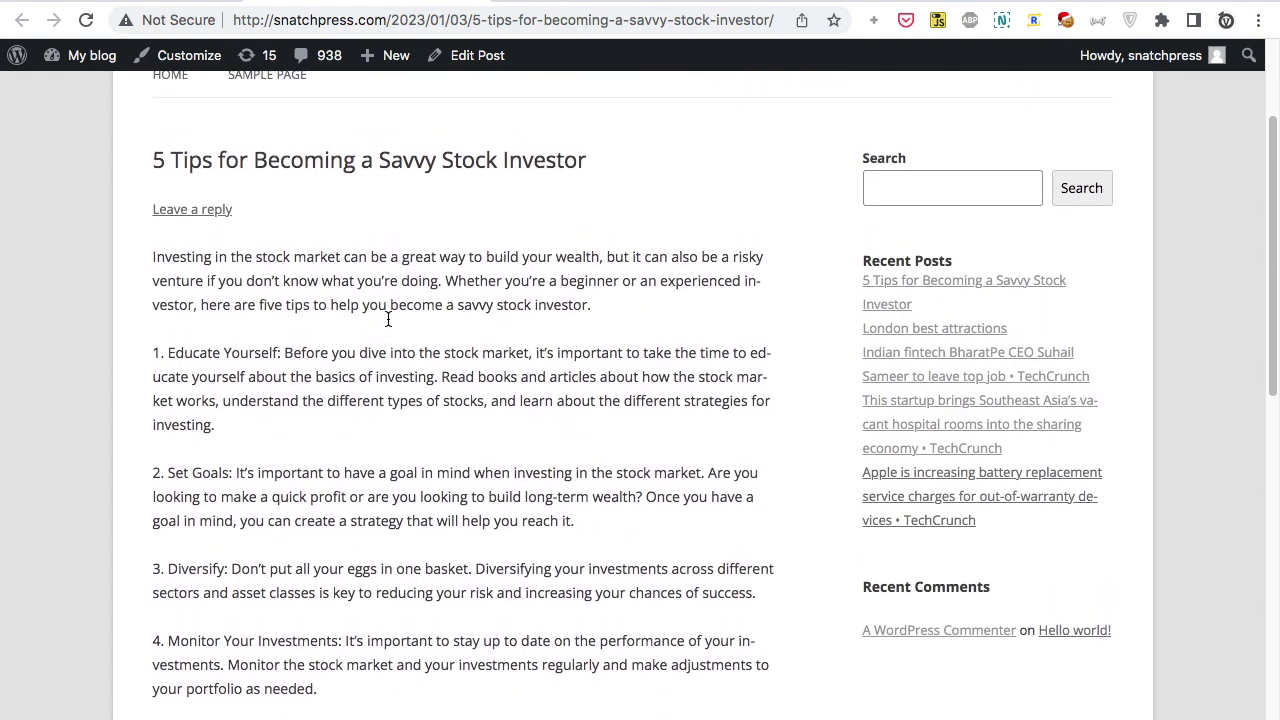
pyautogui.scroll(3, 387, 317)
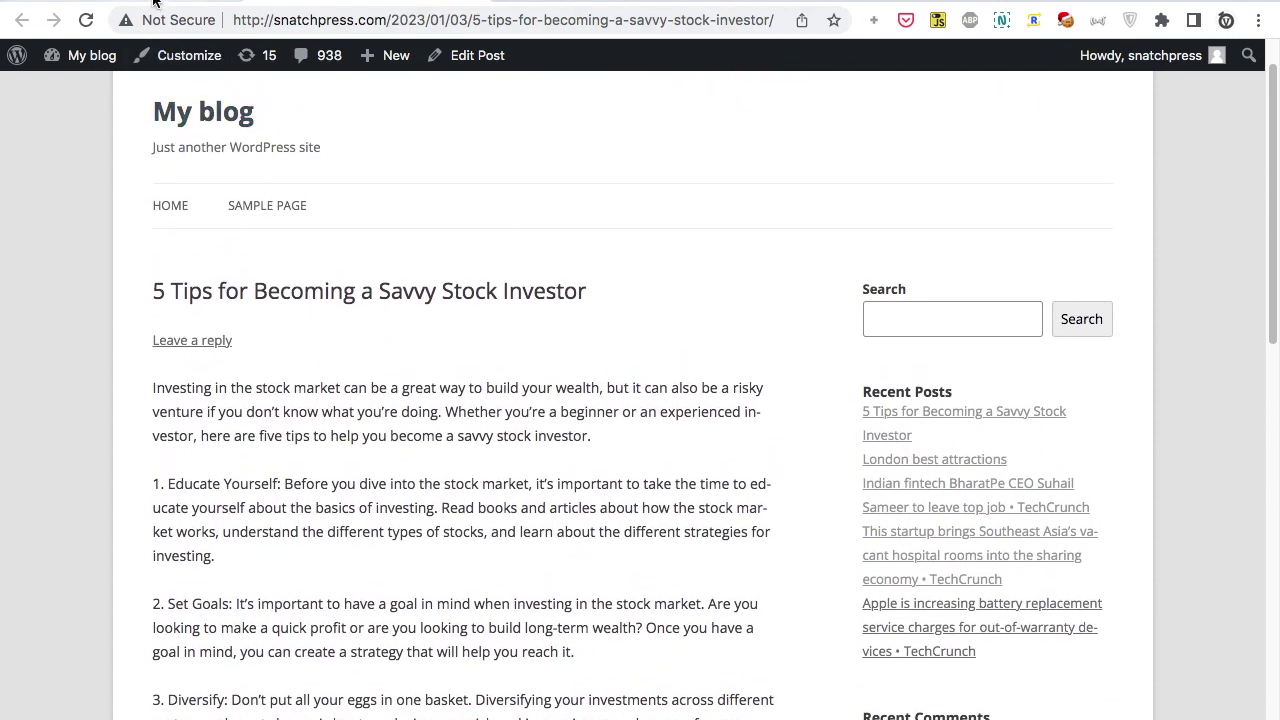
# Return to the campaign, review the suggested titles in the run log, and run the campaign again
pyautogui.click(155, 3)
pyautogui.scroll(-8, 372, 377)
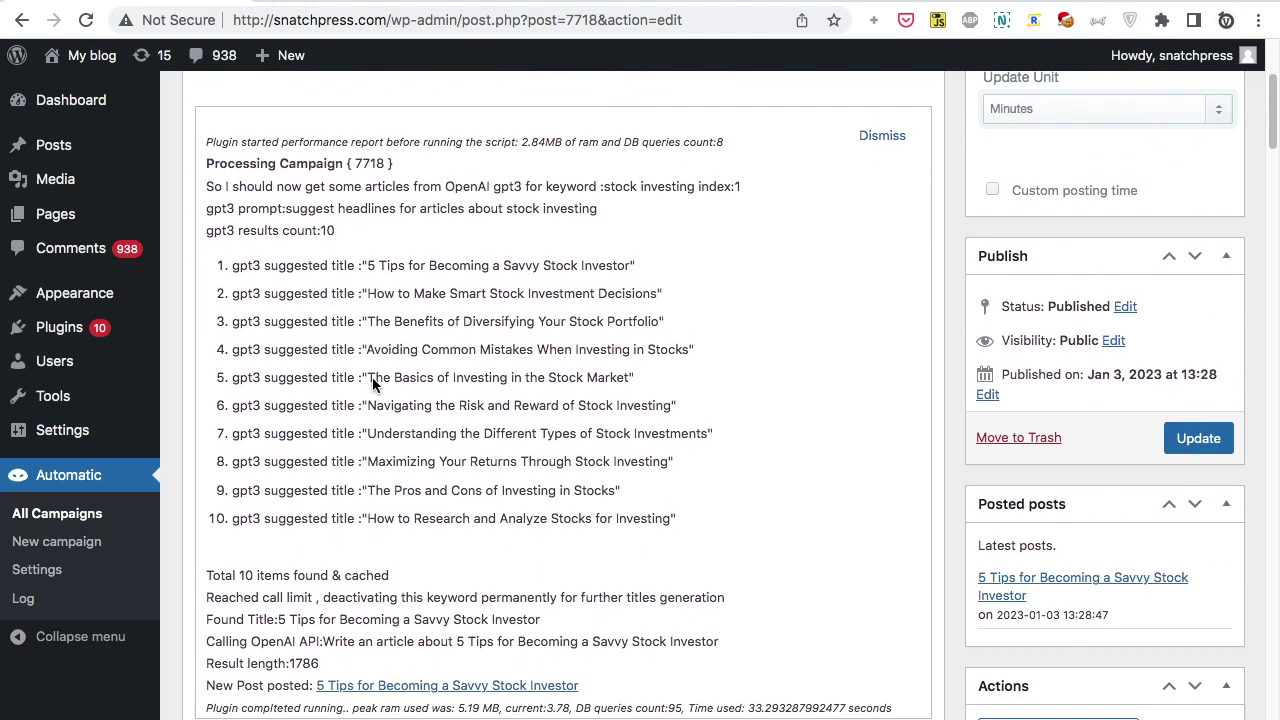
pyautogui.scroll(-1, 372, 380)
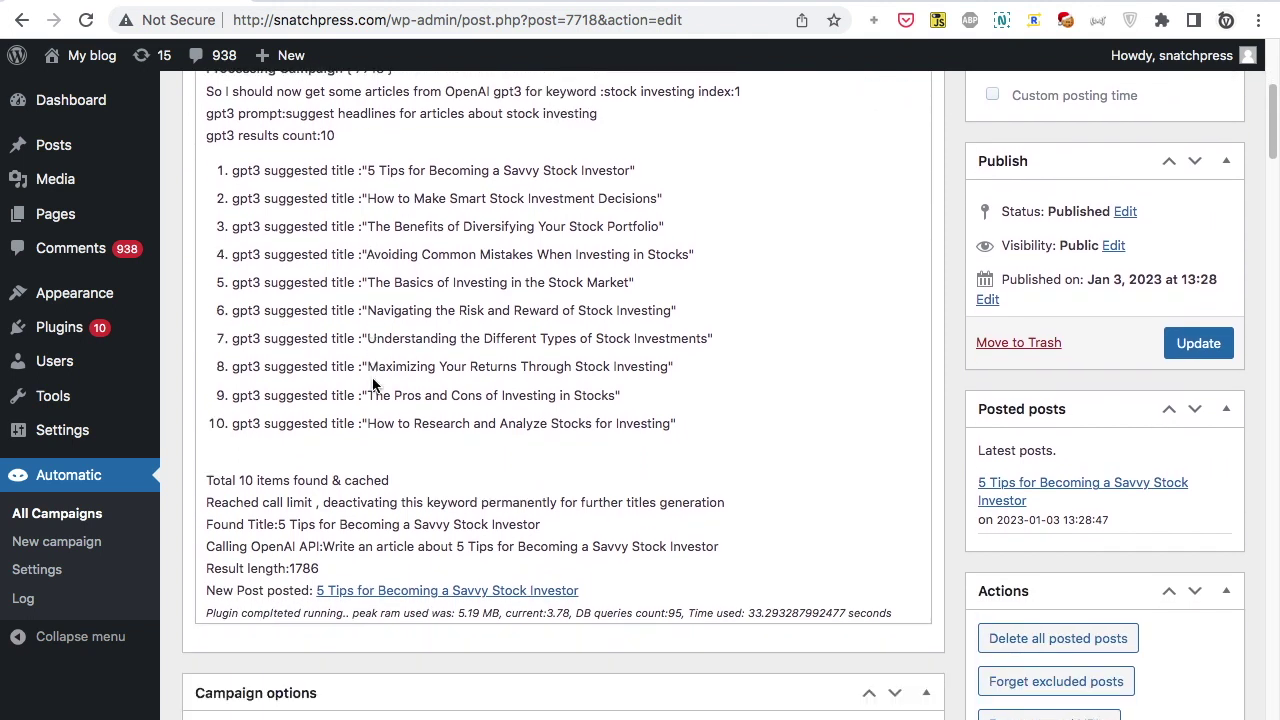
pyautogui.scroll(8, 372, 384)
pyautogui.hotkey('shift', 'Tab')
pyautogui.press('Return')
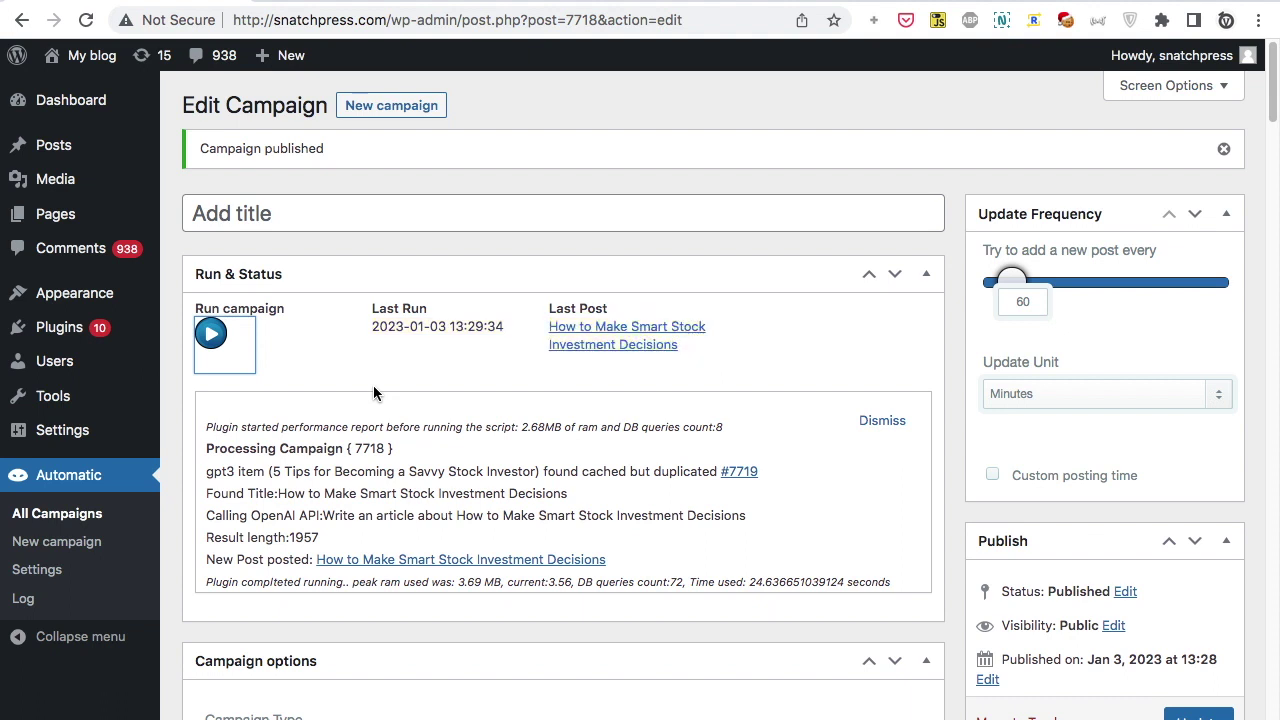
# Open the generated post "How to Make Smart Stock Investment Decisions" and read through the article
pyautogui.click(570, 350)
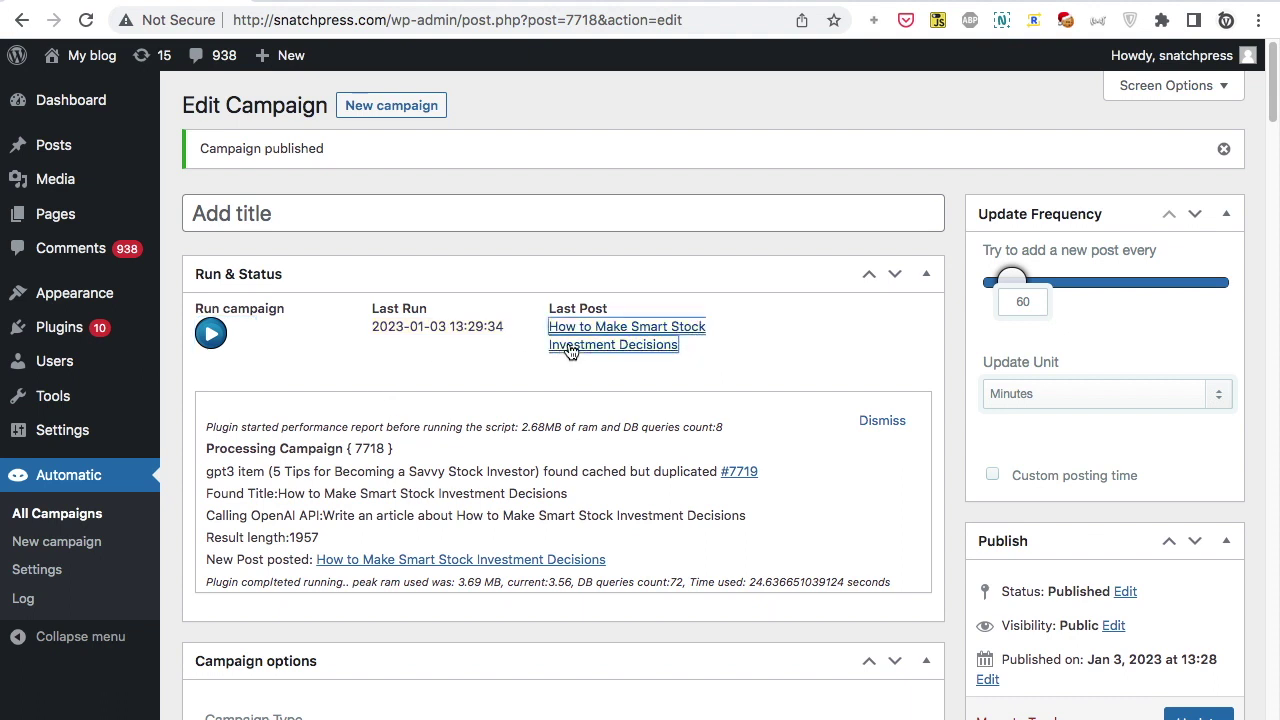
pyautogui.click(588, 3)
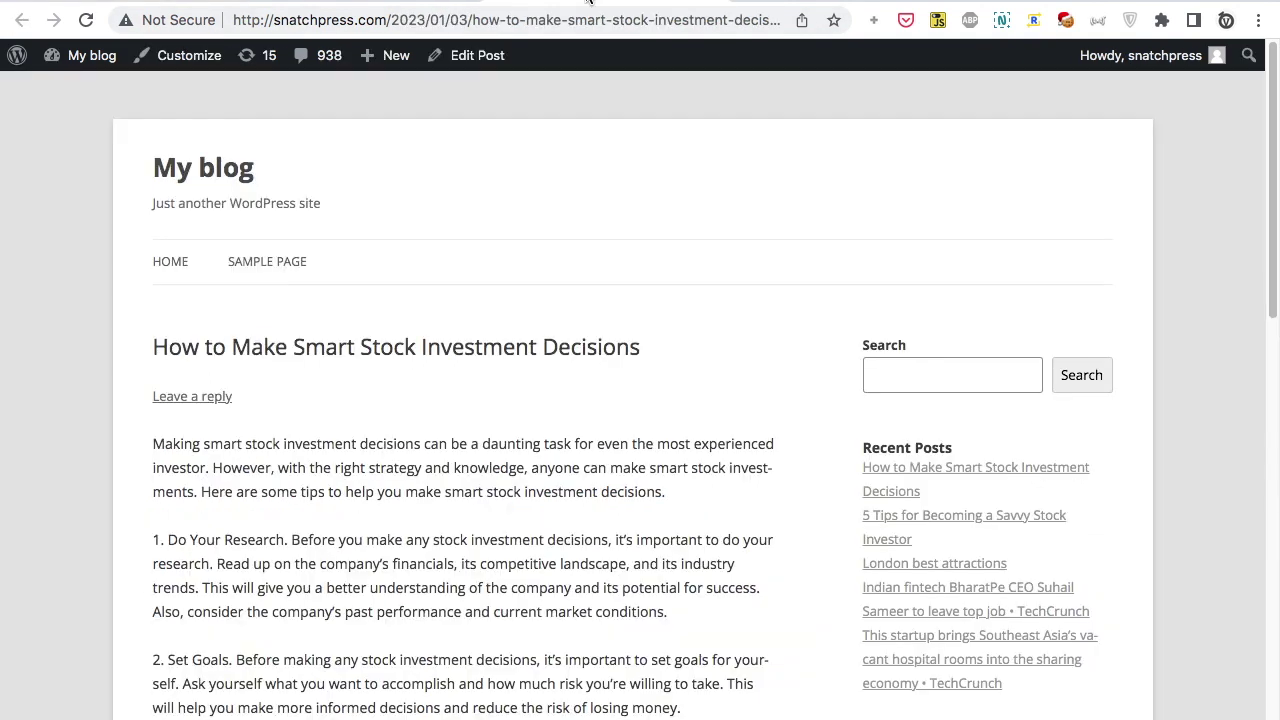
pyautogui.scroll(-5, 621, 258)
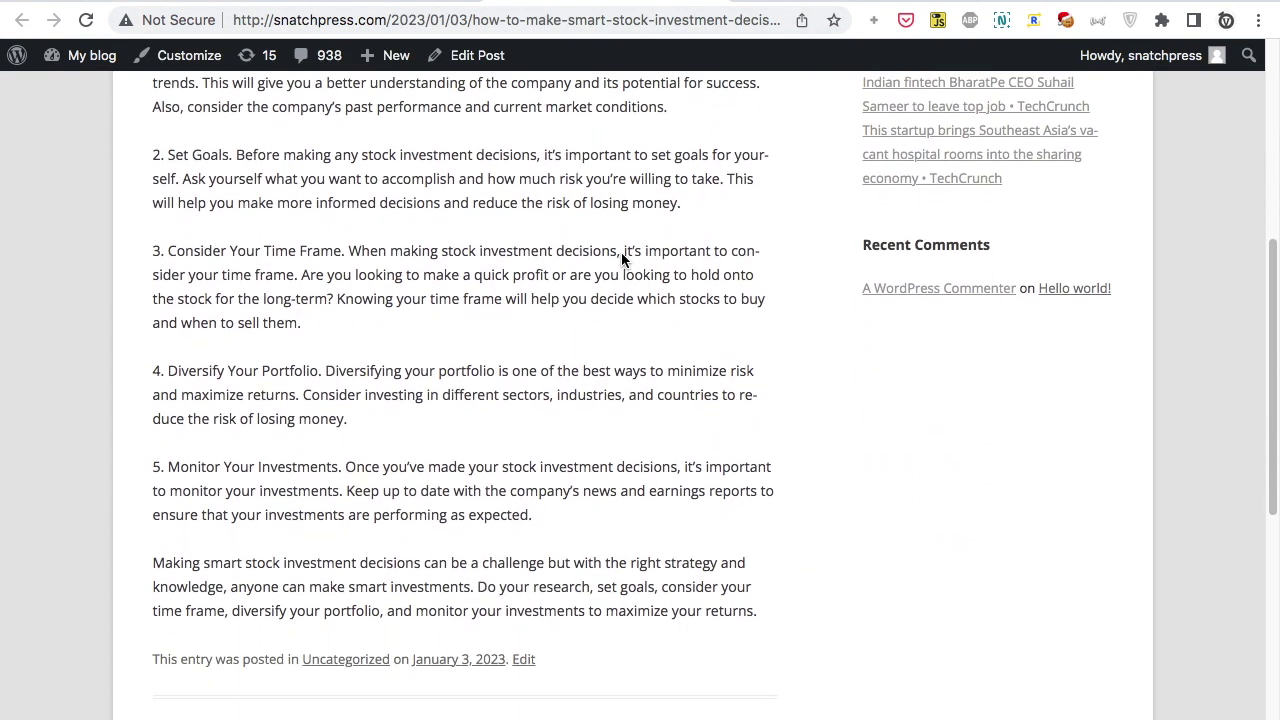
pyautogui.scroll(6, 621, 258)
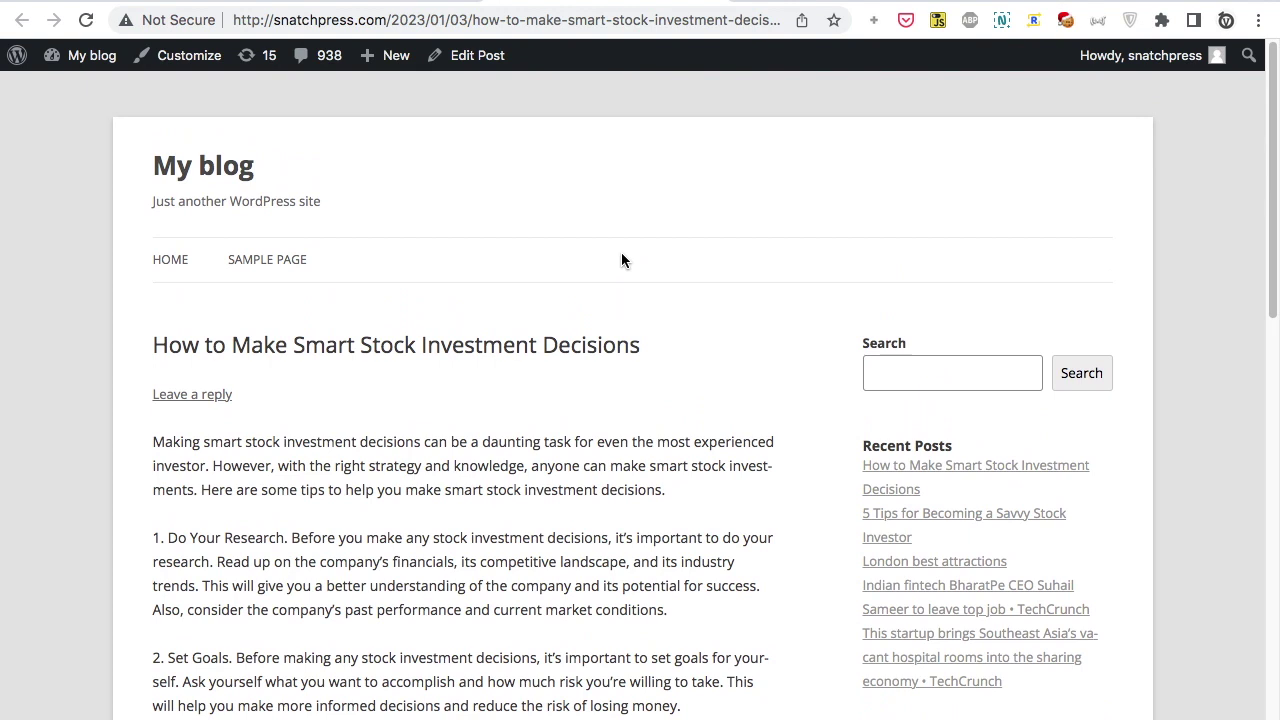
# Return to the campaign and set its update frequency to a new post every 1 minute
pyautogui.click(153, 3)
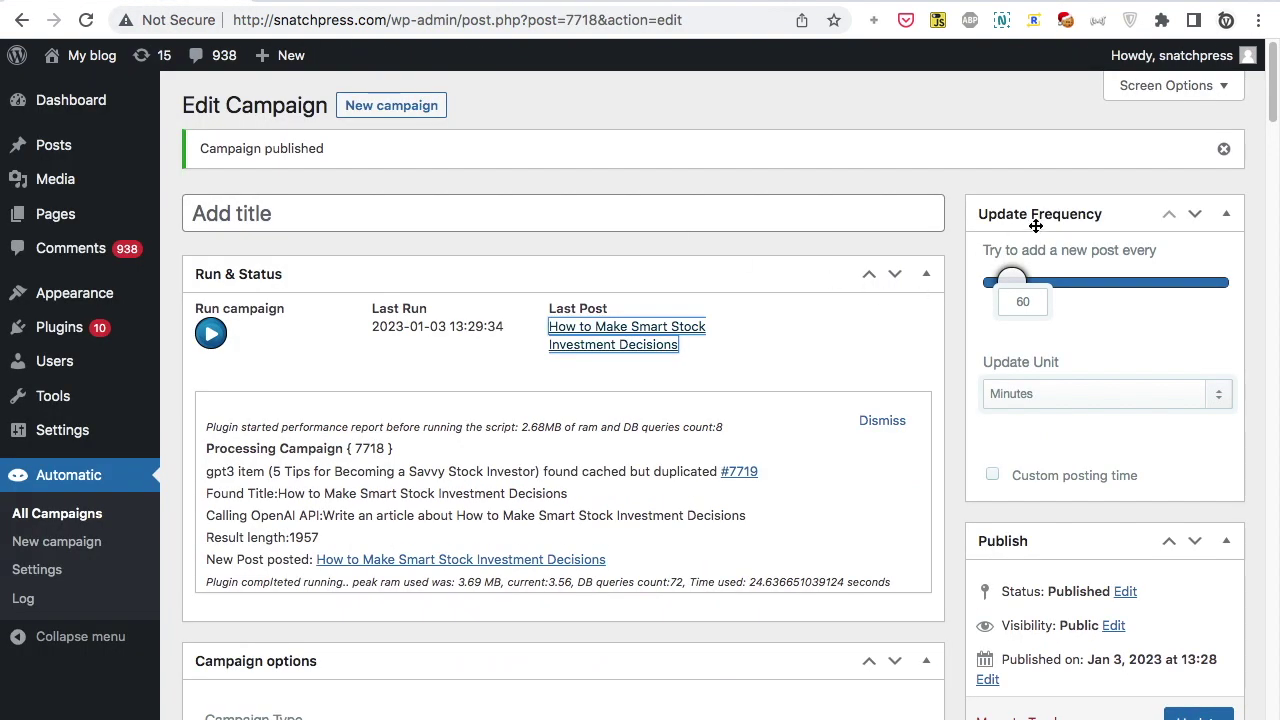
pyautogui.moveTo(1011, 281); pyautogui.dragTo(995, 281)
# In the campaign's image options, enable setting a featured image from PixaBay and enter "stock" as the search keyword
pyautogui.scroll(-4, 757, 424)
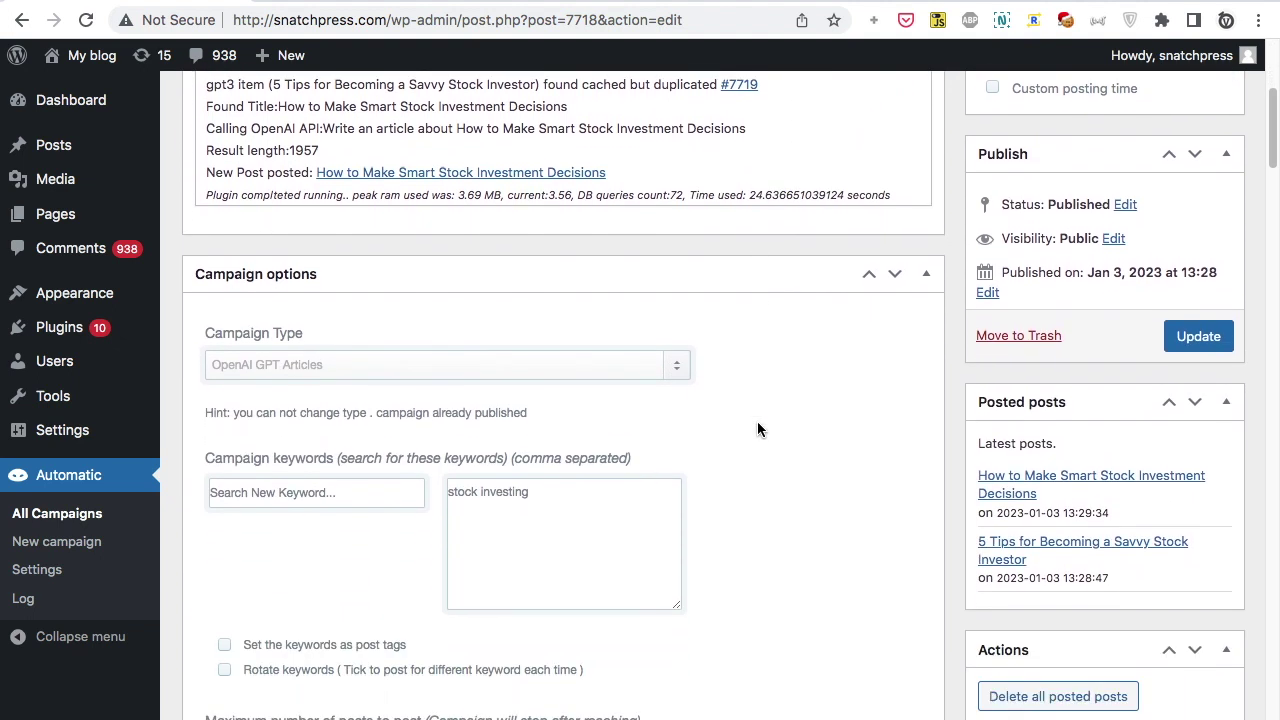
pyautogui.scroll(-3, 757, 429)
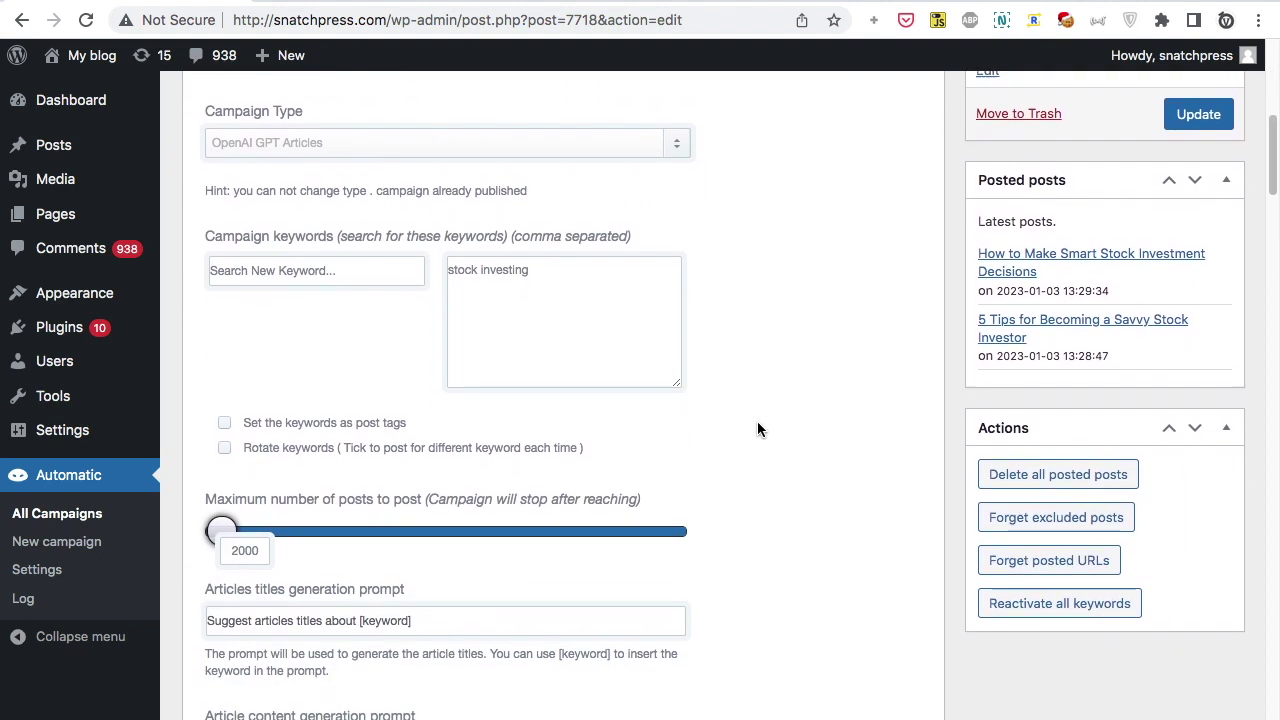
pyautogui.scroll(-10, 757, 429)
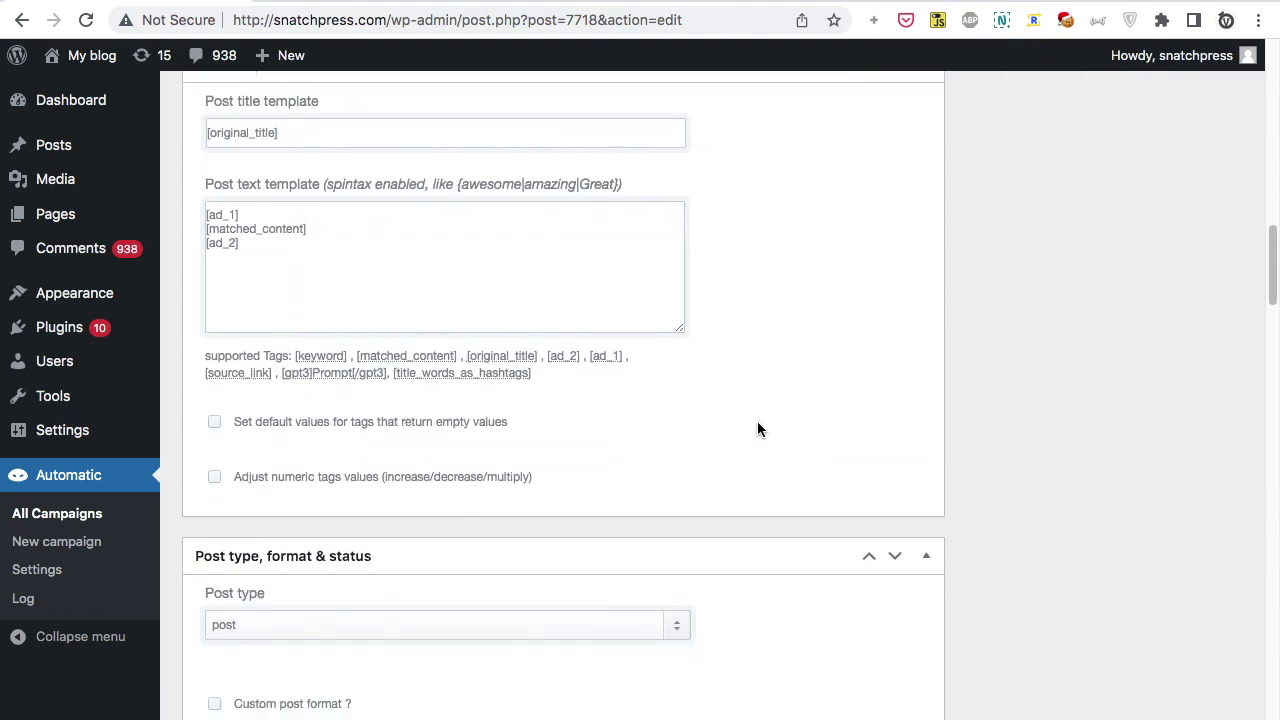
pyautogui.scroll(-12, 757, 429)
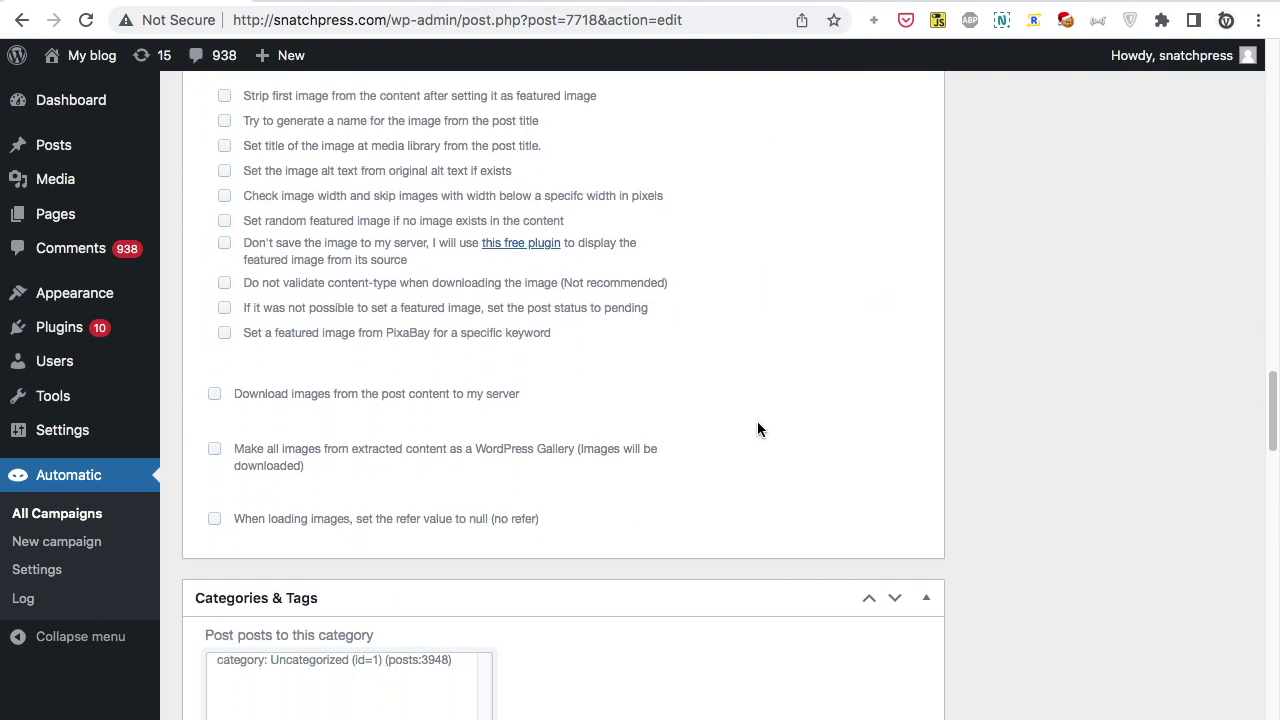
pyautogui.scroll(-6, 757, 429)
pyautogui.scroll(5, 757, 429)
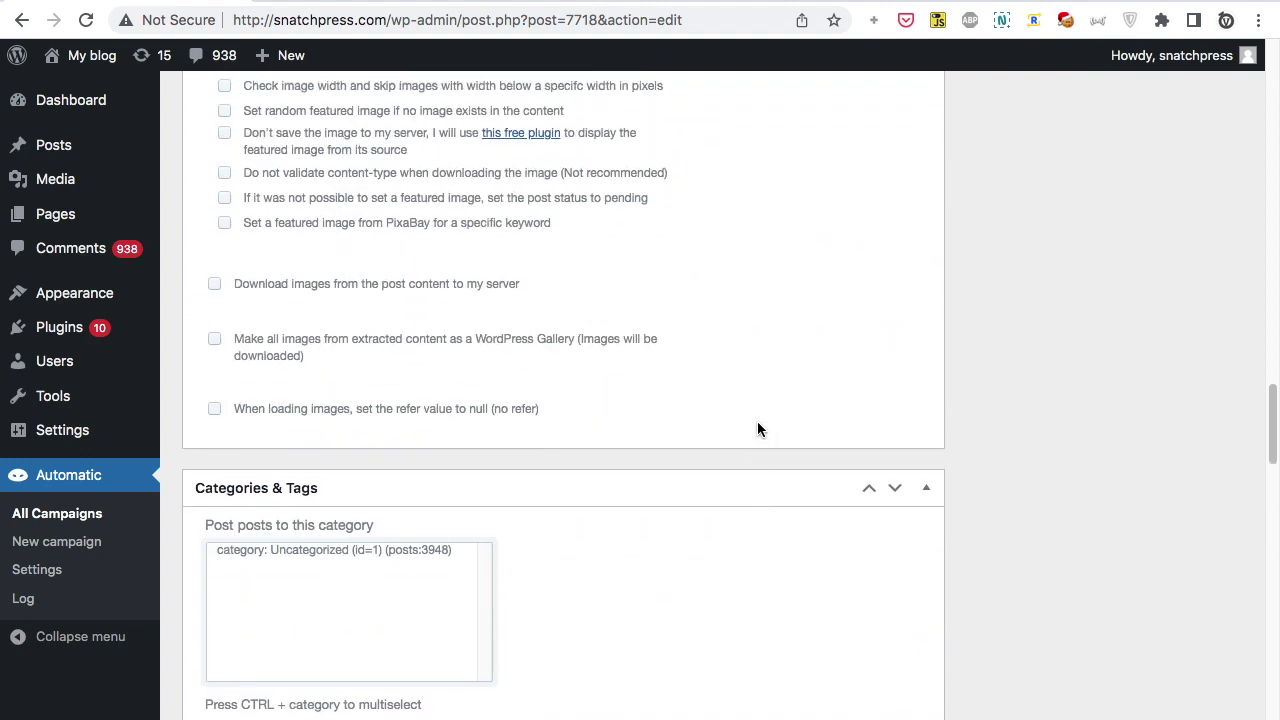
pyautogui.scroll(2, 757, 429)
pyautogui.scroll(1, 757, 429)
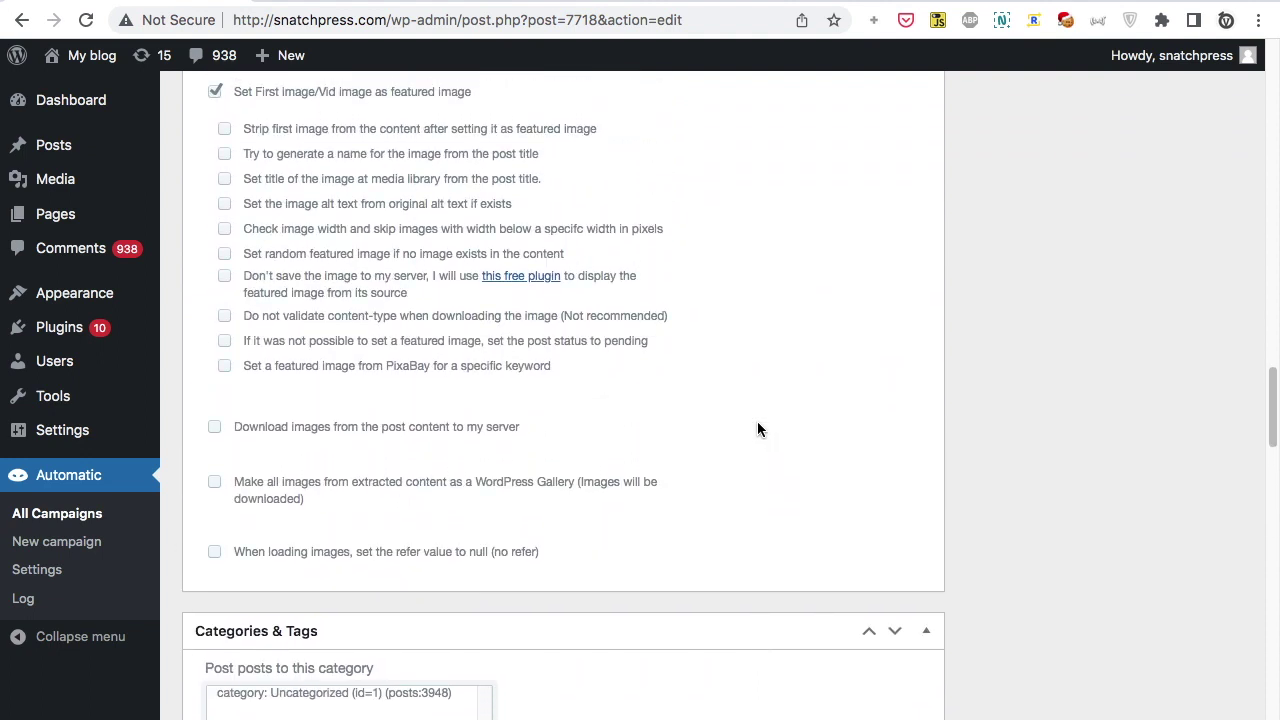
pyautogui.click(225, 366)
pyautogui.click(292, 431)
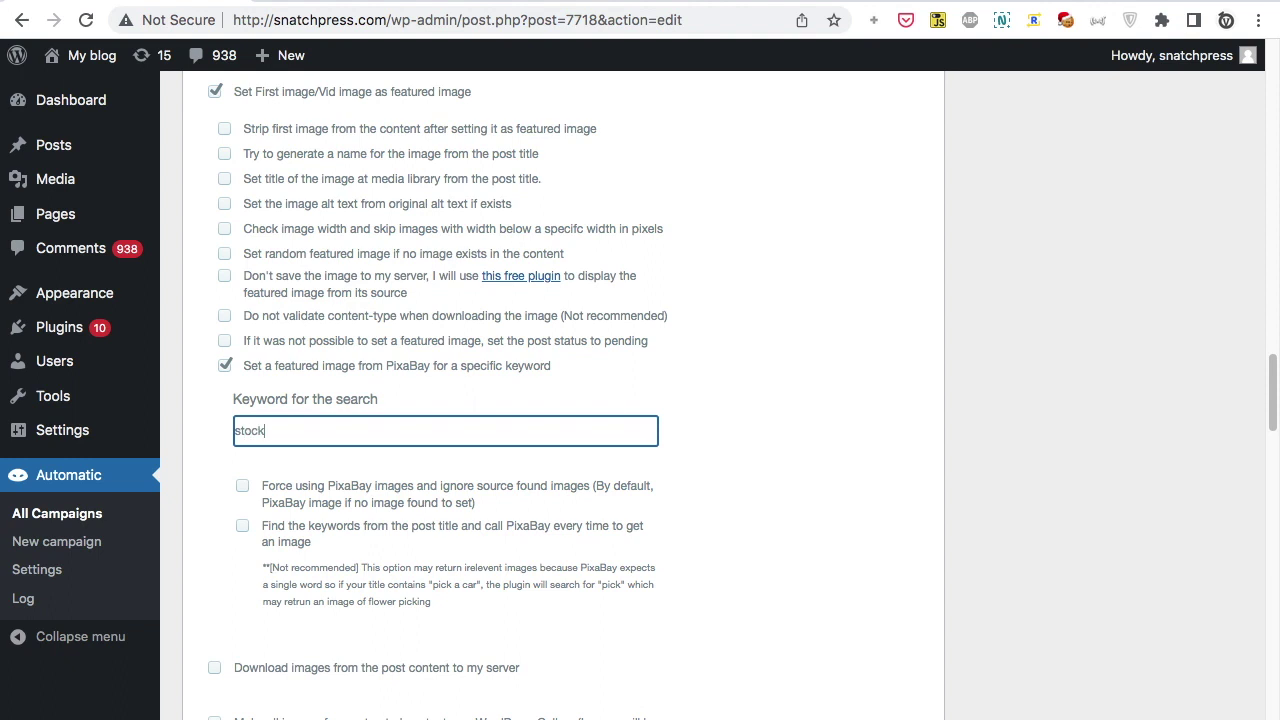
# Save the campaign changes and run the updated campaign
pyautogui.scroll(20, 1009, 409)
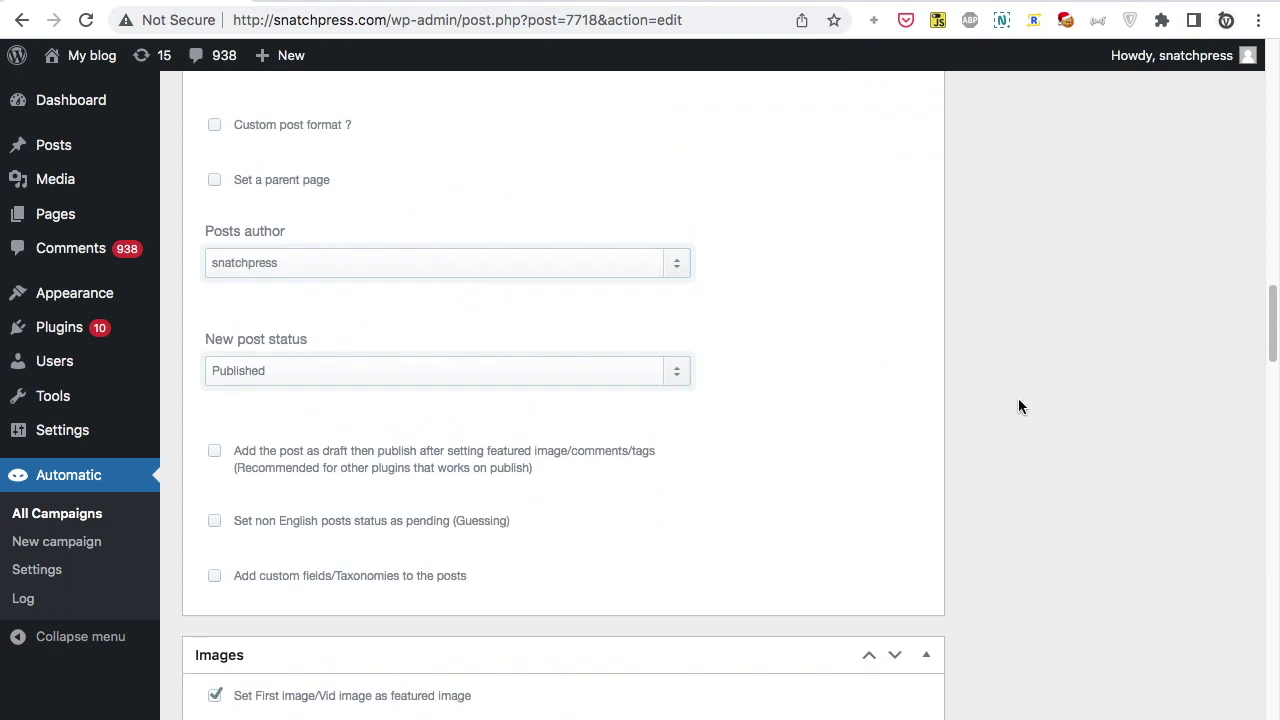
pyautogui.click(1200, 296)
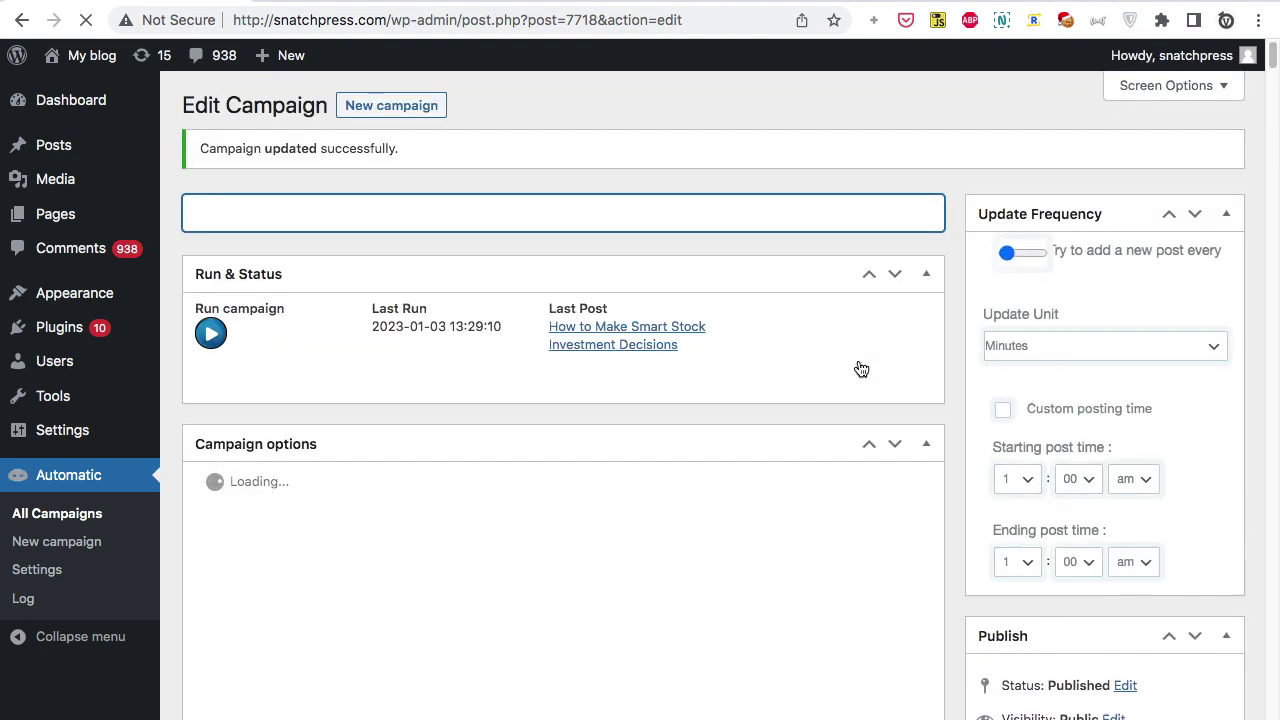
pyautogui.click(210, 333)
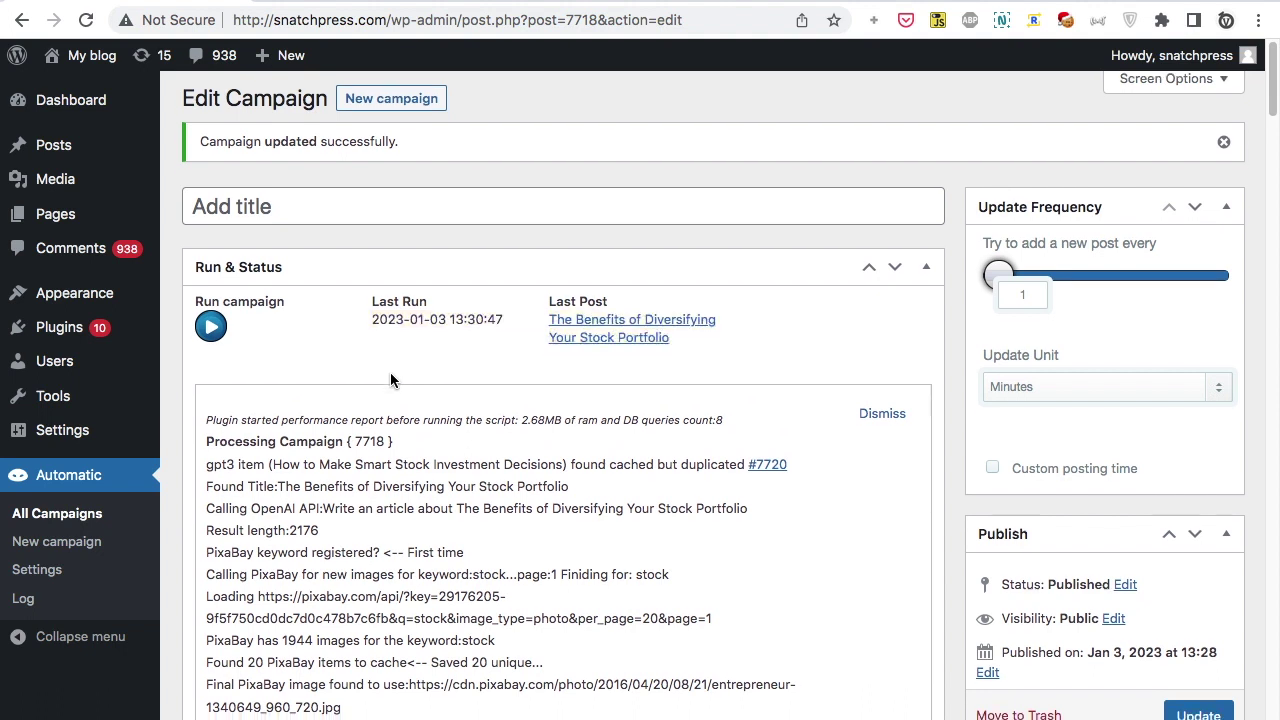
# Open the generated post "The Benefits of Diversifying Your Stock Portfolio" and examine its featured image and article text
pyautogui.scroll(-3, 390, 380)
pyautogui.click(579, 199)
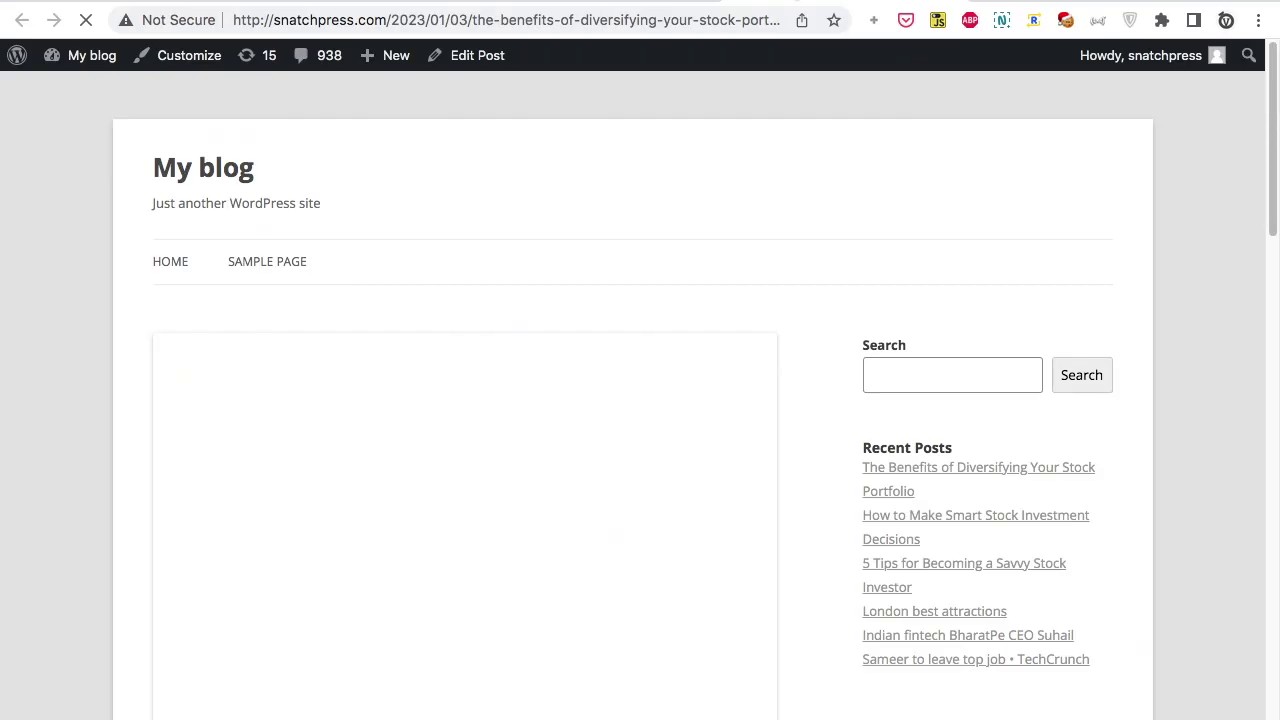
pyautogui.scroll(-10, 747, 220)
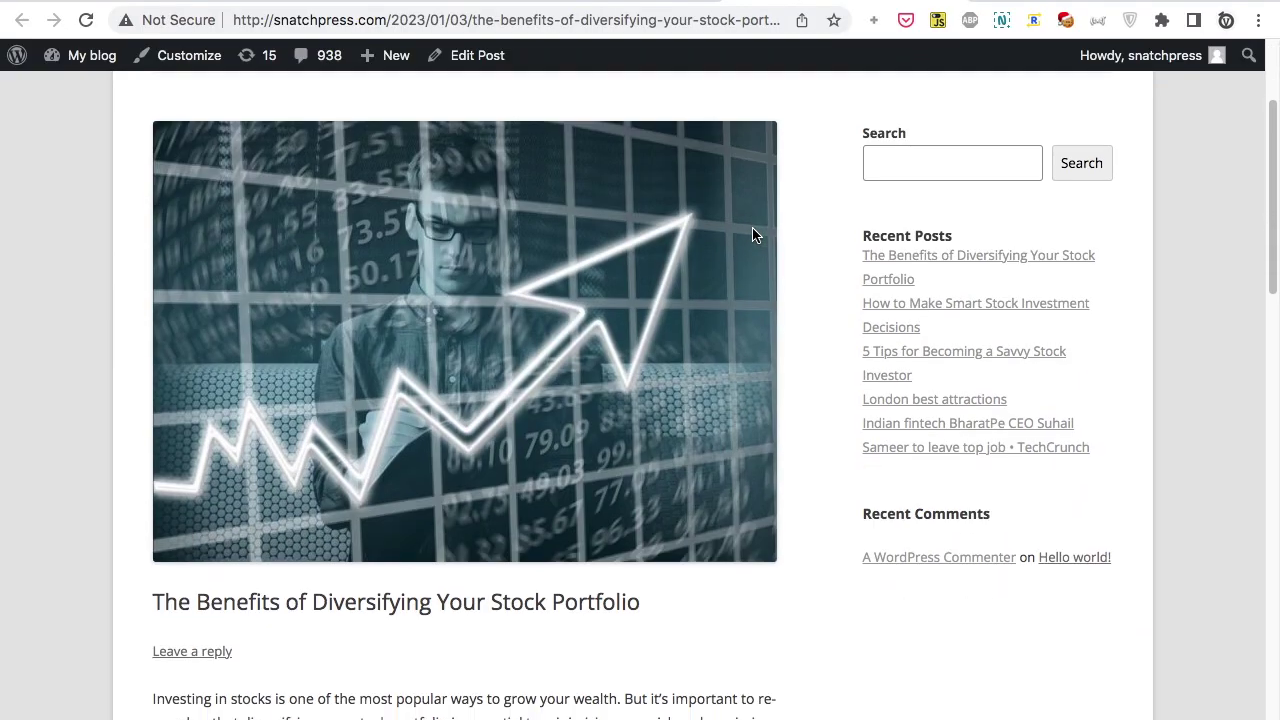
pyautogui.scroll(-5, 753, 229)
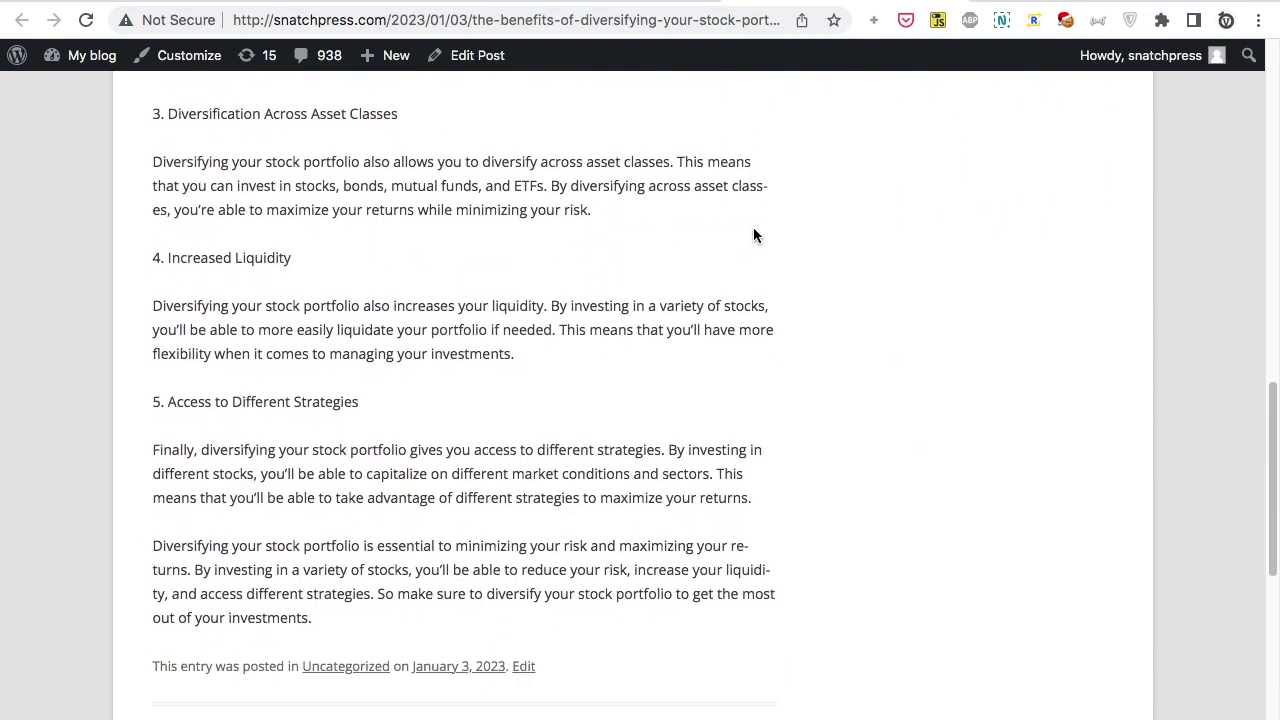
pyautogui.scroll(4, 753, 229)
pyautogui.scroll(6, 754, 230)
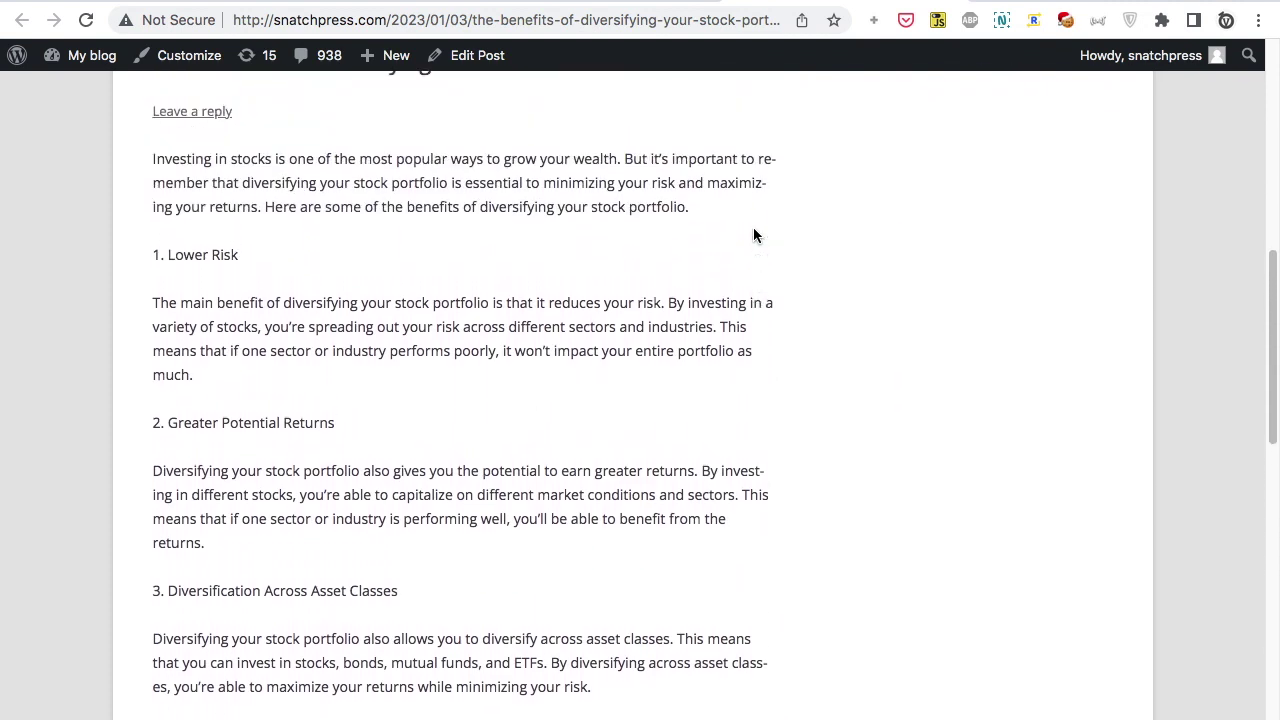
pyautogui.scroll(3, 755, 235)
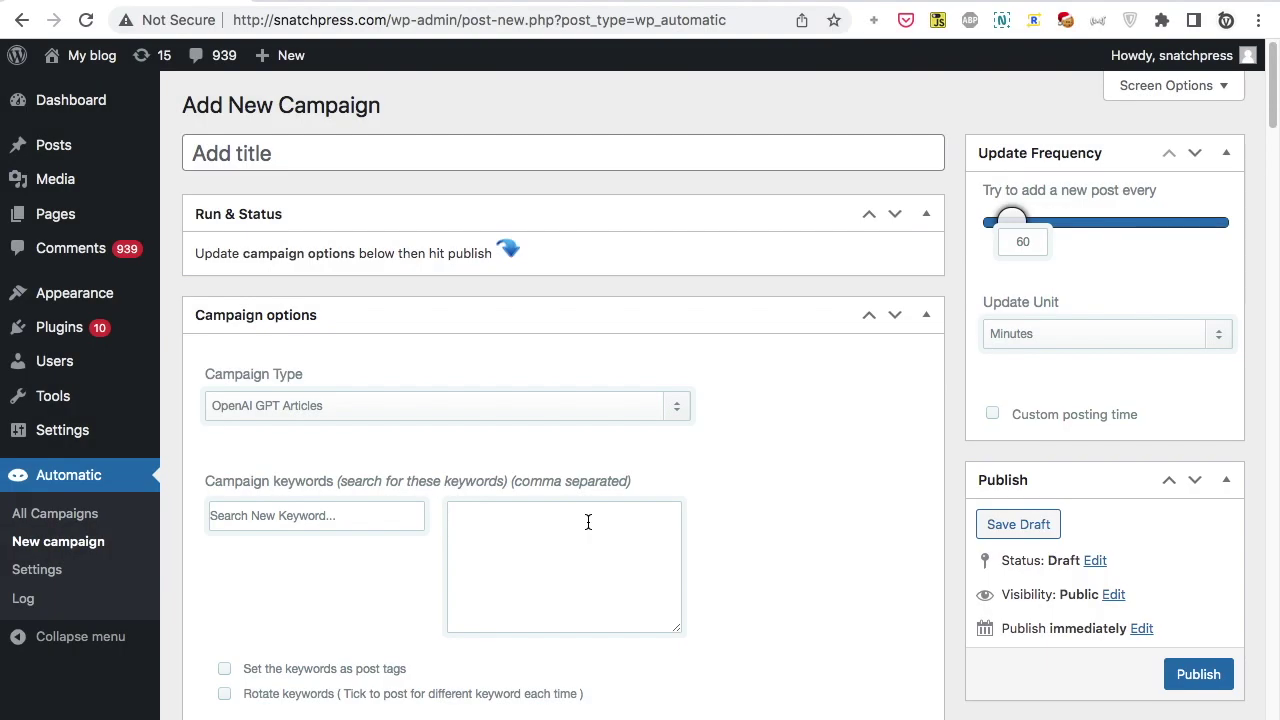
# Enter "stock trading" as the keyword of the new OpenAI GPT Articles campaign
pyautogui.click(588, 521)
pyautogui.write('stock trading')
pyautogui.scroll(-5, 587, 521)
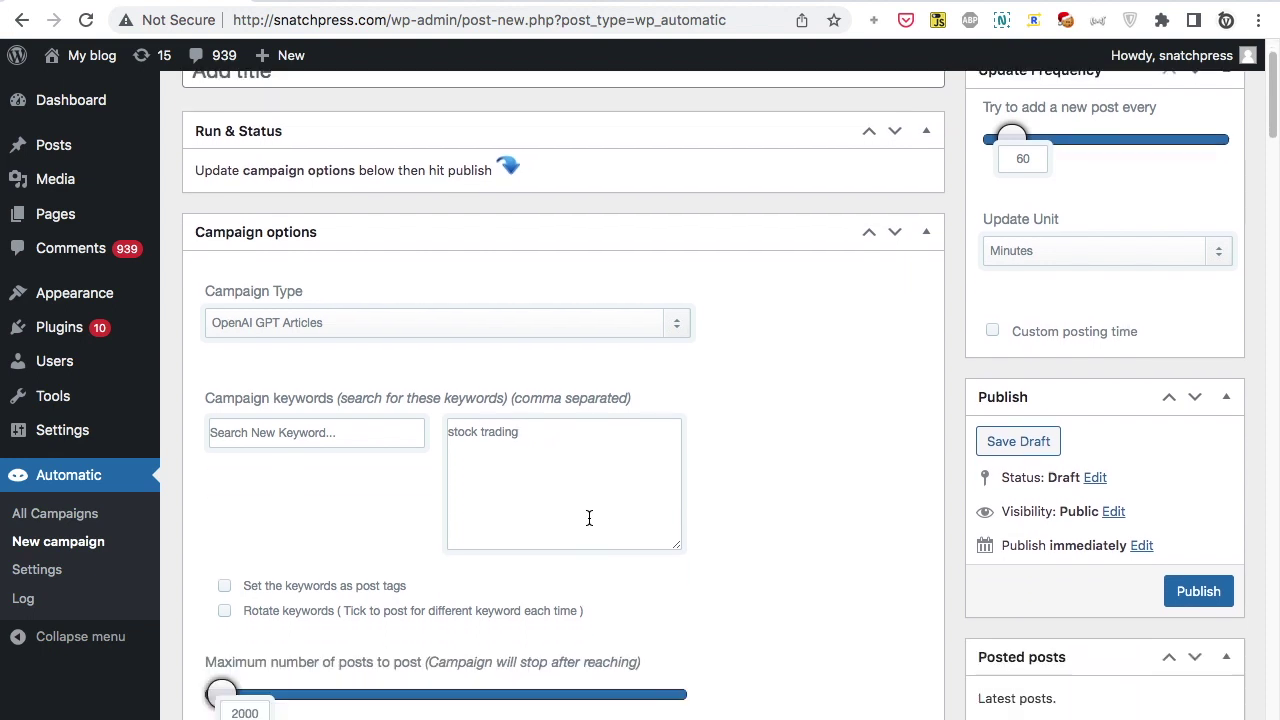
# Set the articles titles generation prompt to "Suggest articles titles about [keyword] in Hindi"
pyautogui.scroll(-2, 589, 521)
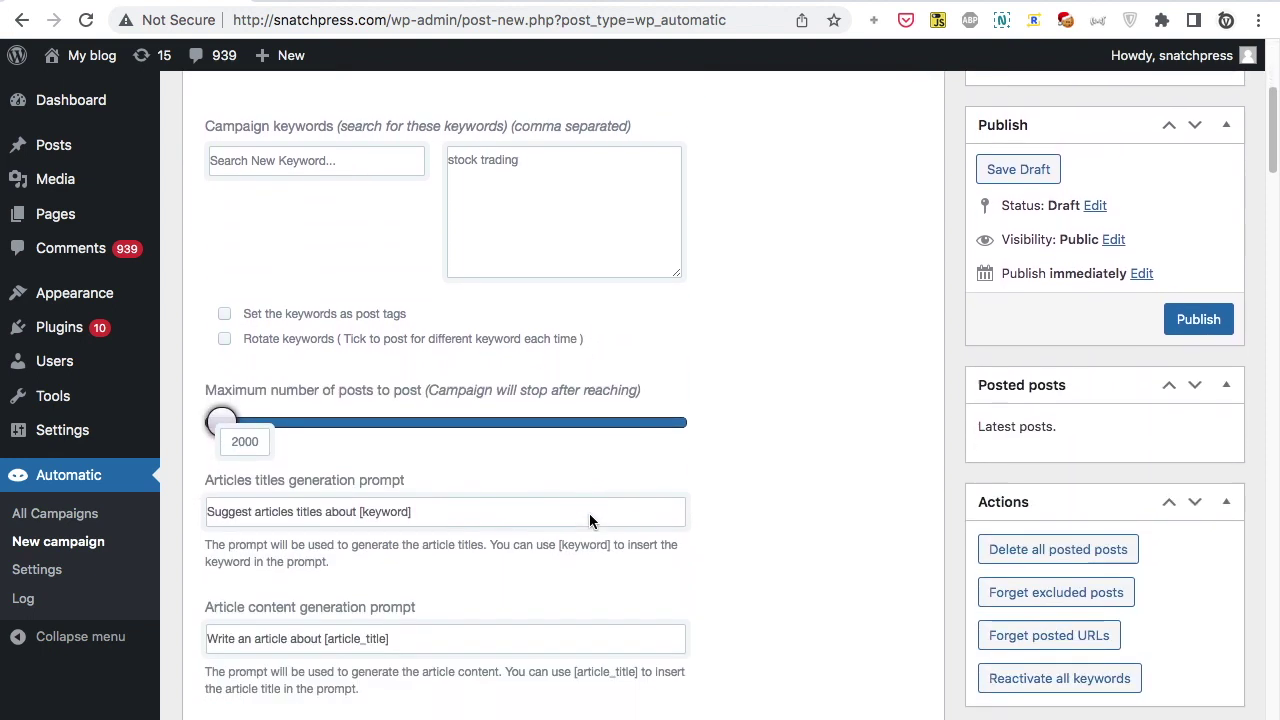
pyautogui.click(515, 500)
pyautogui.hotkey('ctrl', 'a')
pyautogui.write('S')
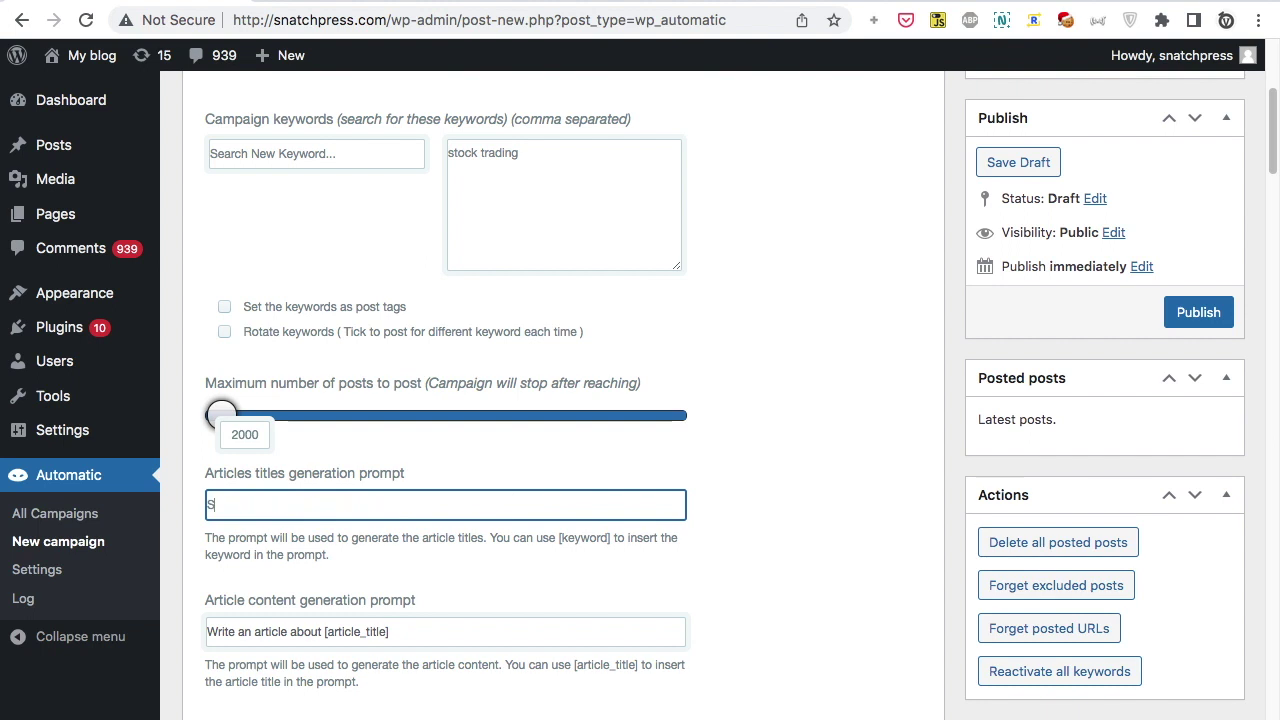
pyautogui.write('uggest articles titles about ')
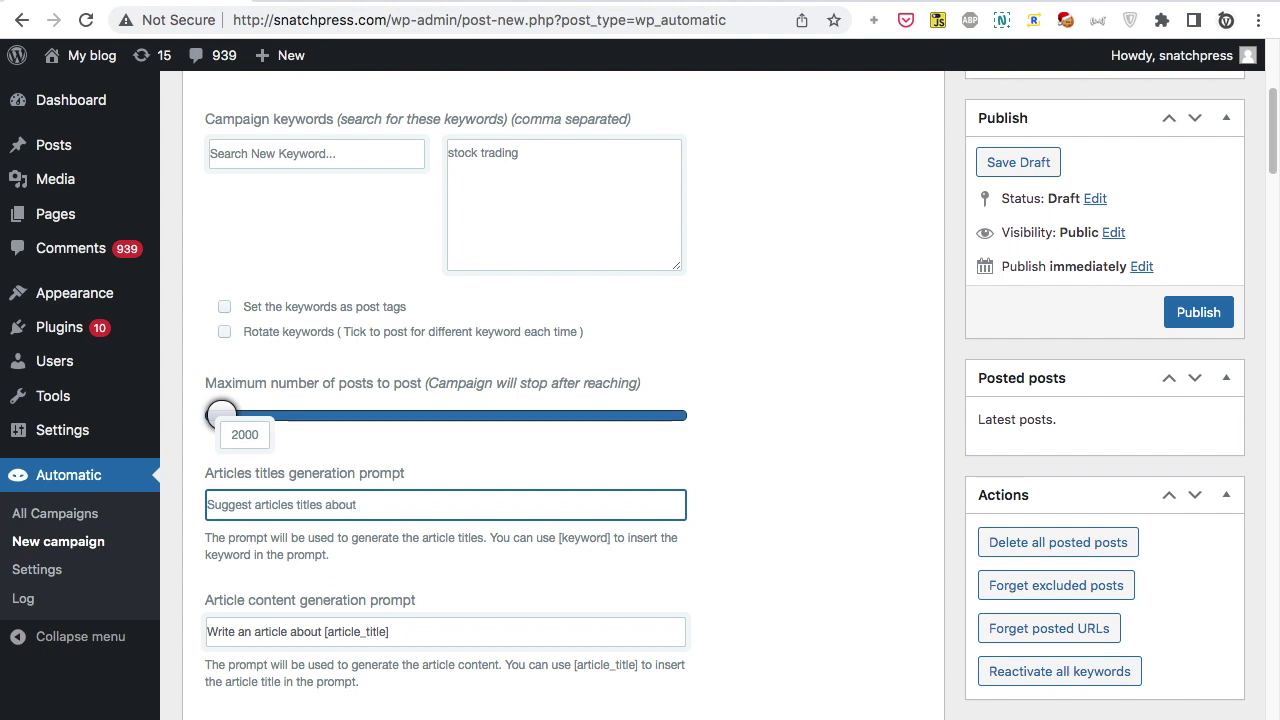
pyautogui.write('[keyword] in Hindi')
# Set the article content generation prompt to "Write an article about [article_title] in Hindi"
pyautogui.scroll(-1, 492, 587)
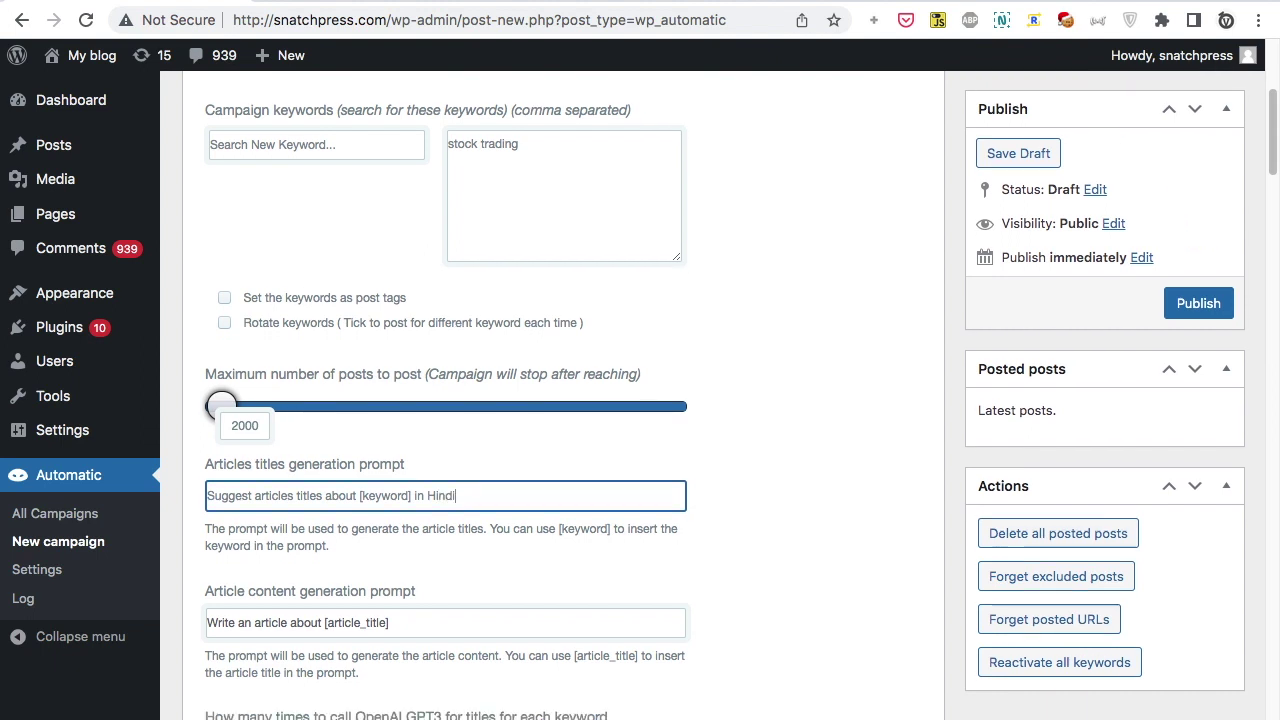
pyautogui.click(490, 602)
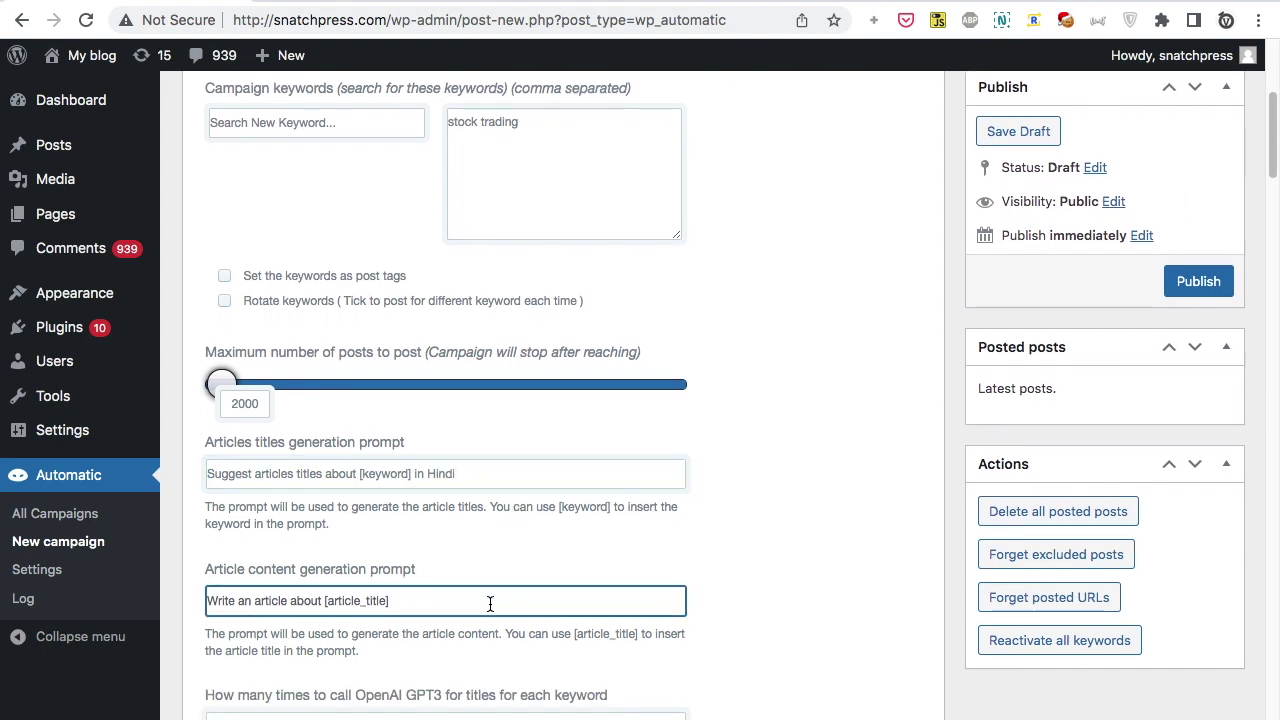
pyautogui.write('Wr')
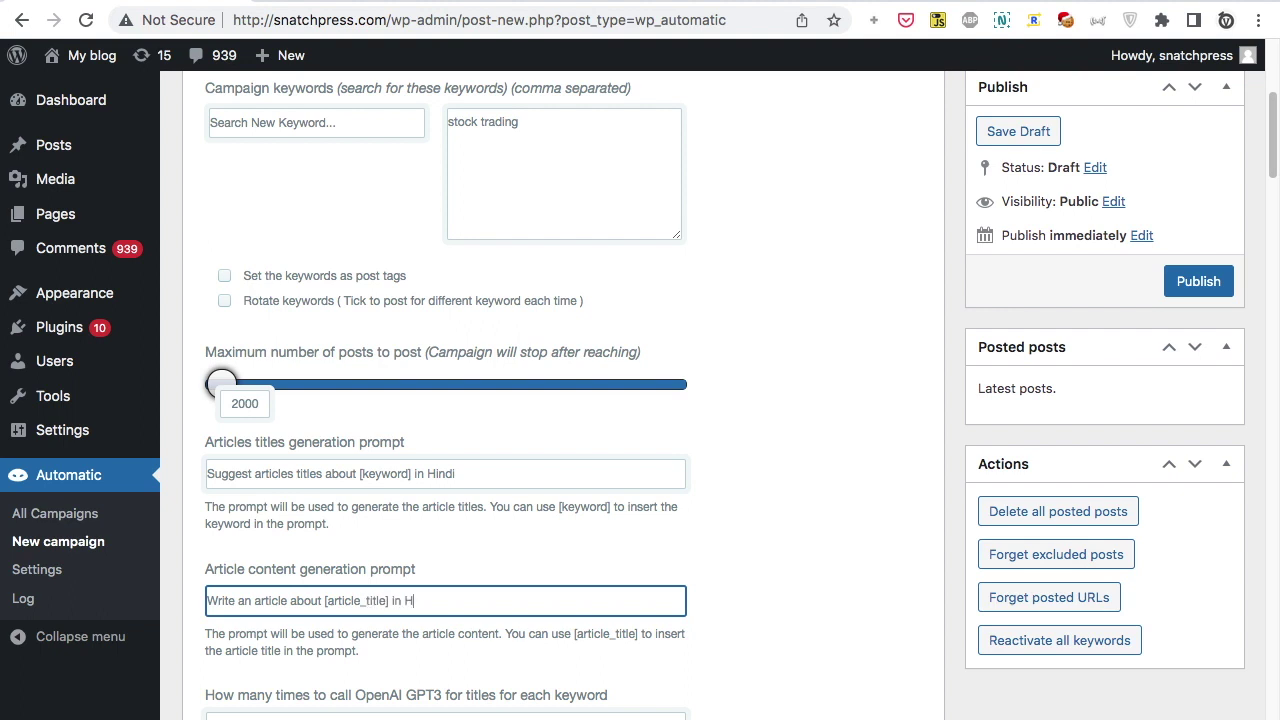
pyautogui.write('indi')
# Publish the Hindi stock trading campaign and run it
pyautogui.click(1194, 286)
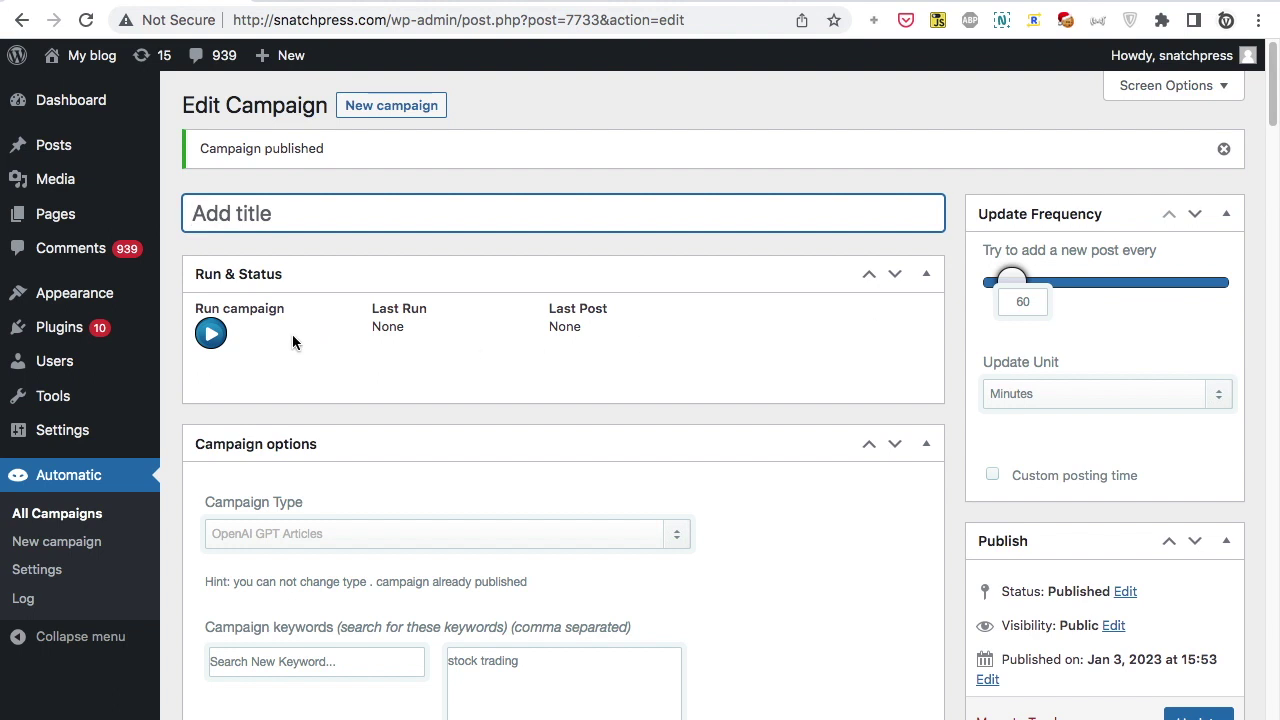
pyautogui.click(210, 336)
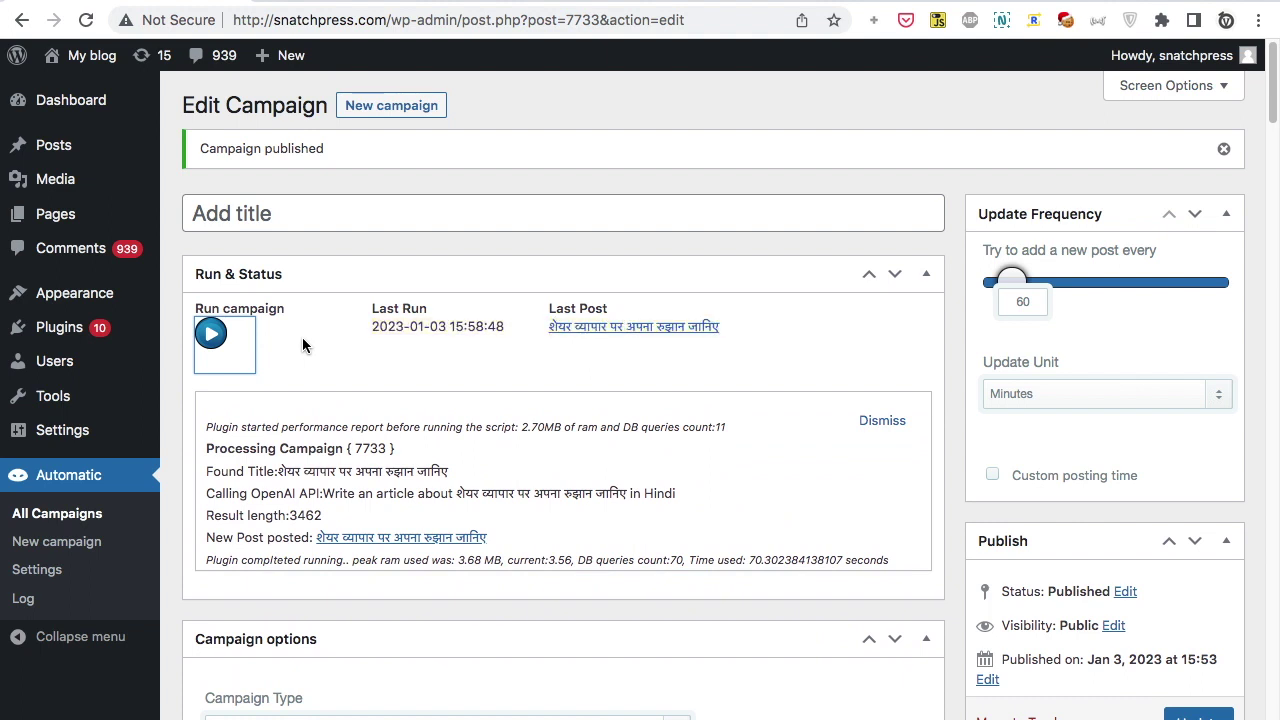
# Open the campaign's last generated Hindi post and examine its title and article text
pyautogui.click(566, 335)
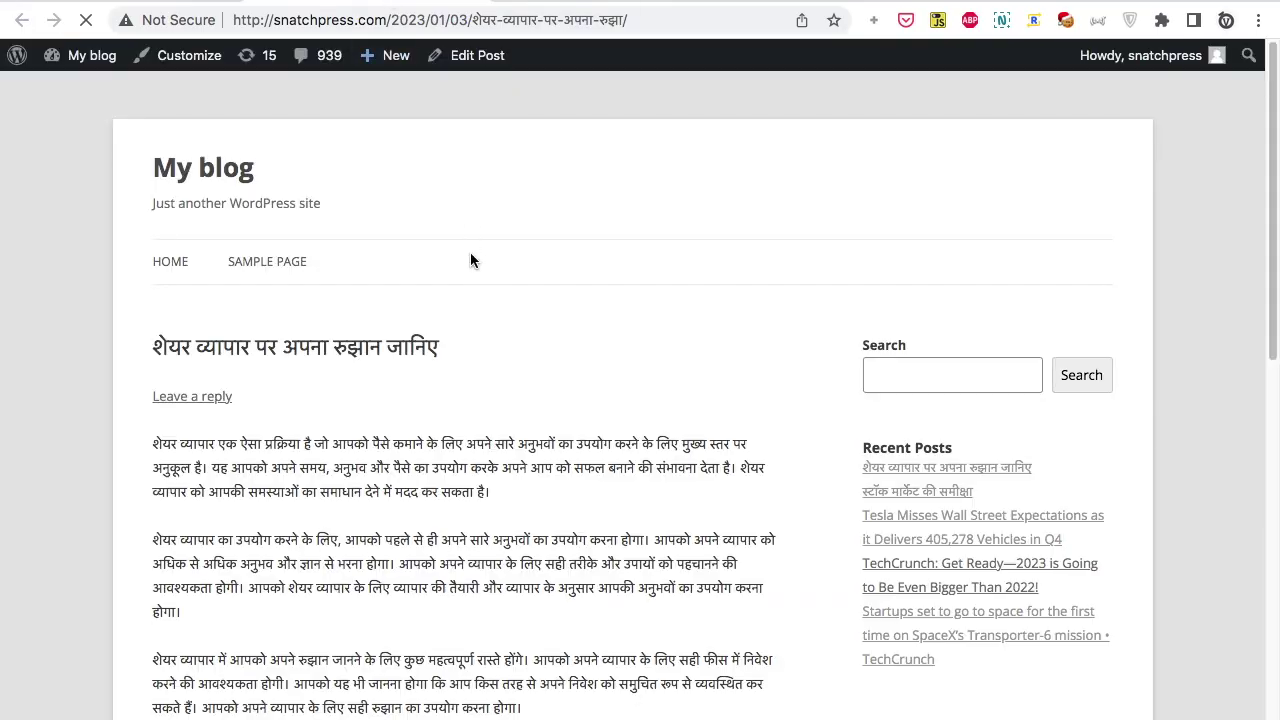
pyautogui.scroll(-5, 478, 265)
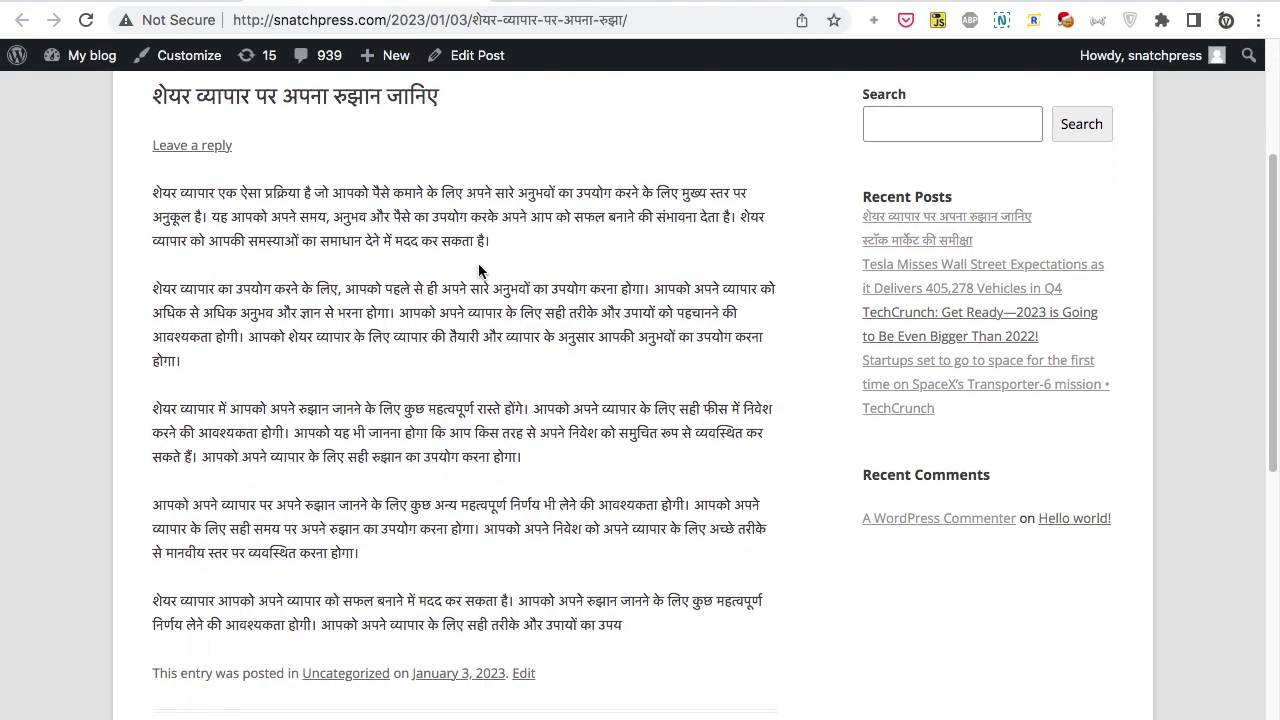
pyautogui.scroll(5, 478, 270)
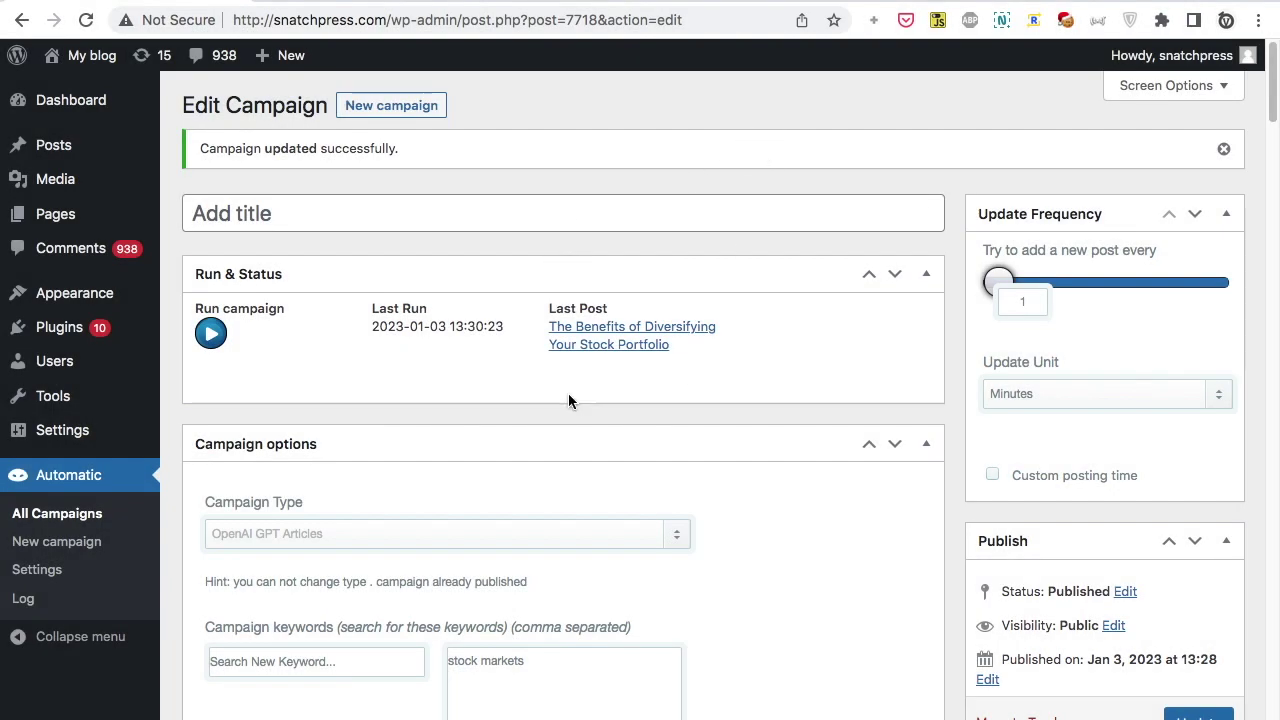
# Start another new campaign and choose Feeds as its campaign type
pyautogui.click(75, 546)
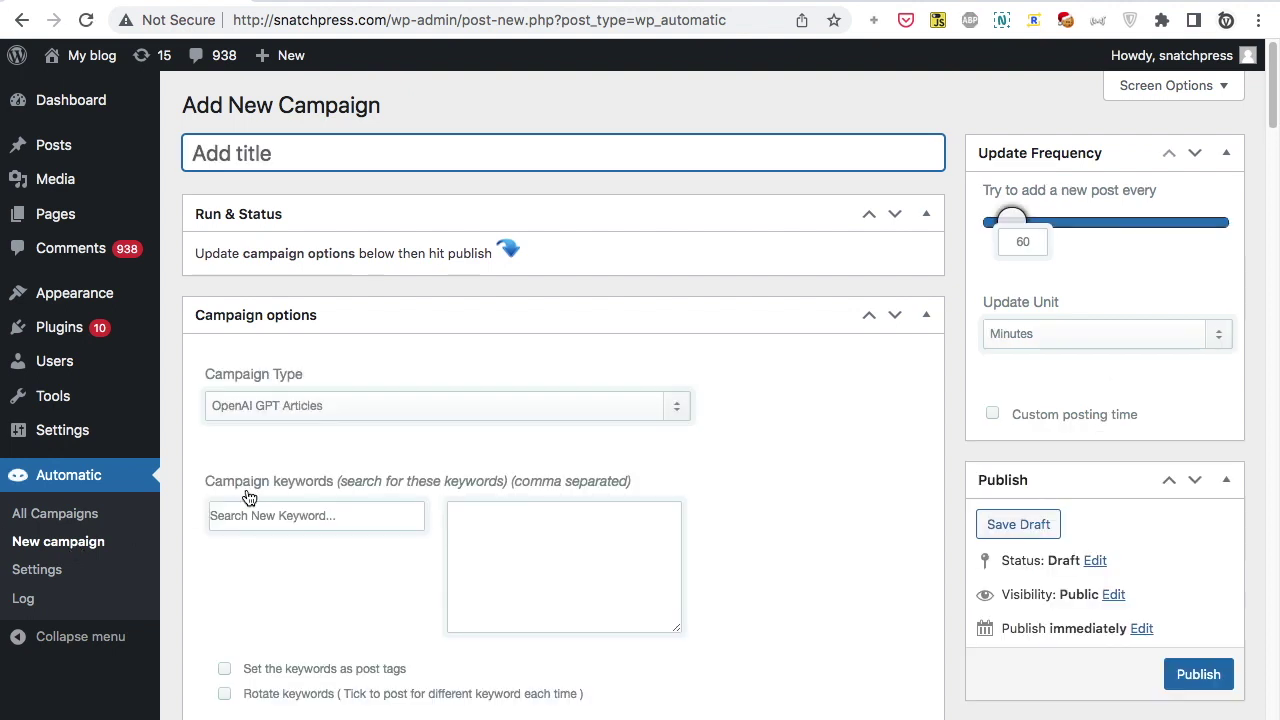
pyautogui.click(338, 419)
pyautogui.click(329, 442)
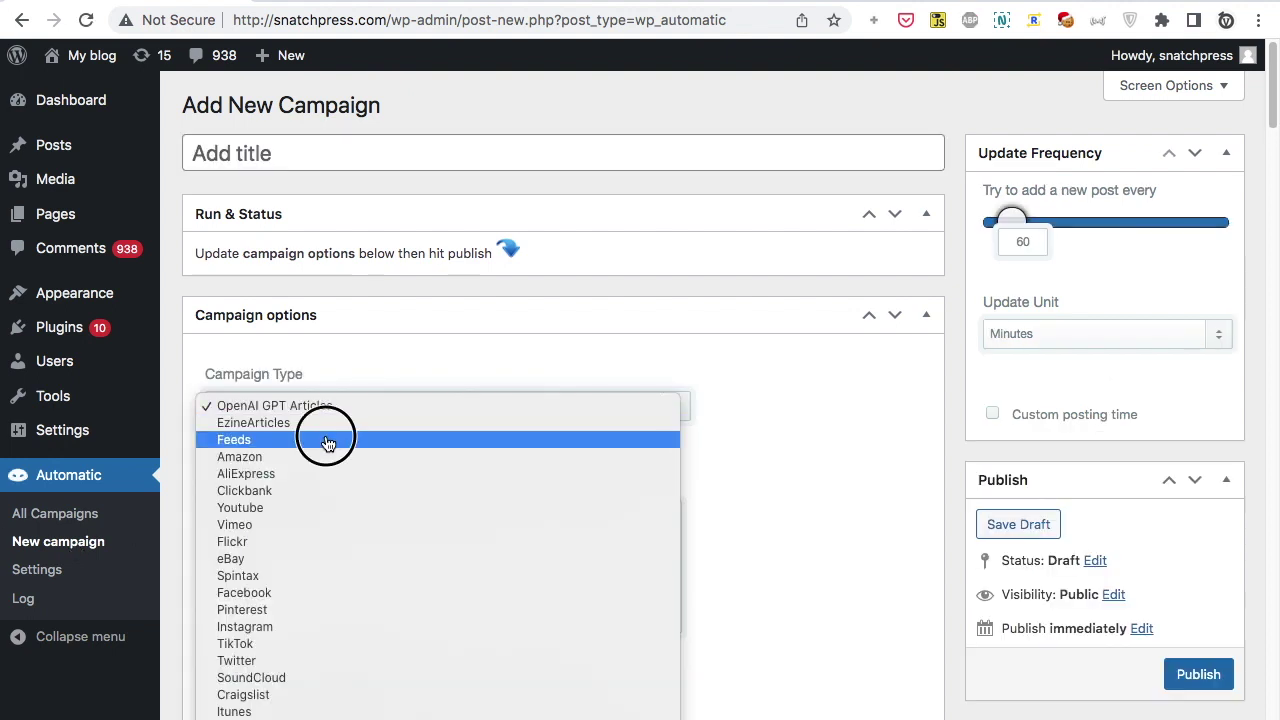
pyautogui.scroll(-3, 328, 443)
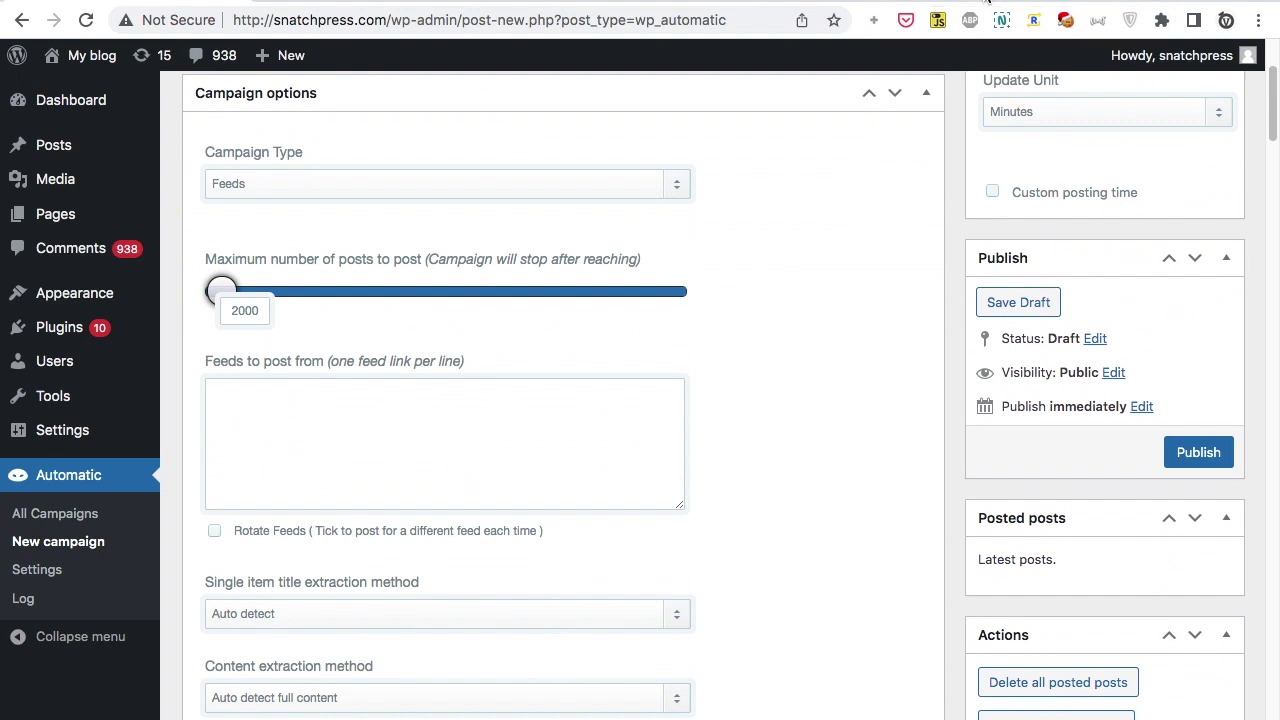
pyautogui.click(344, 445)
pyautogui.write('https://techcrunch.com/')
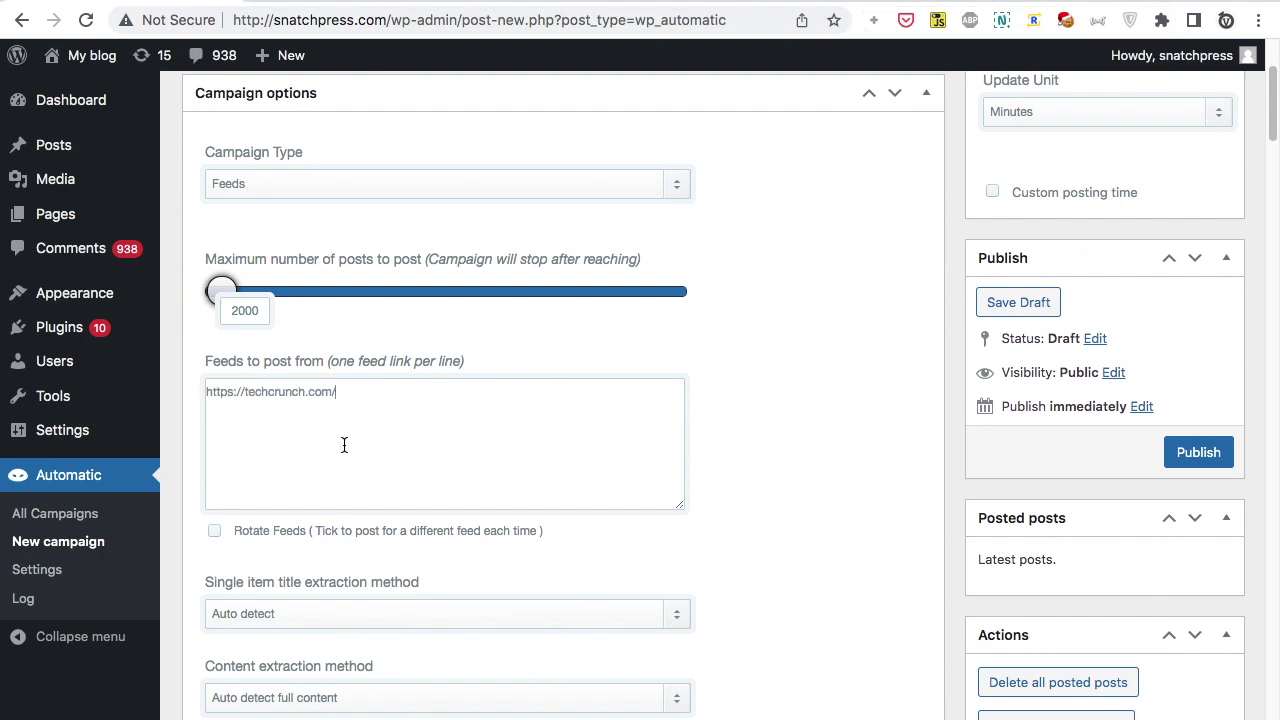
# Replace the post text template with "[gpt3]write an article about [original_title] [/gpt3]", reusing the tag from the post title template
pyautogui.scroll(-10, 392, 463)
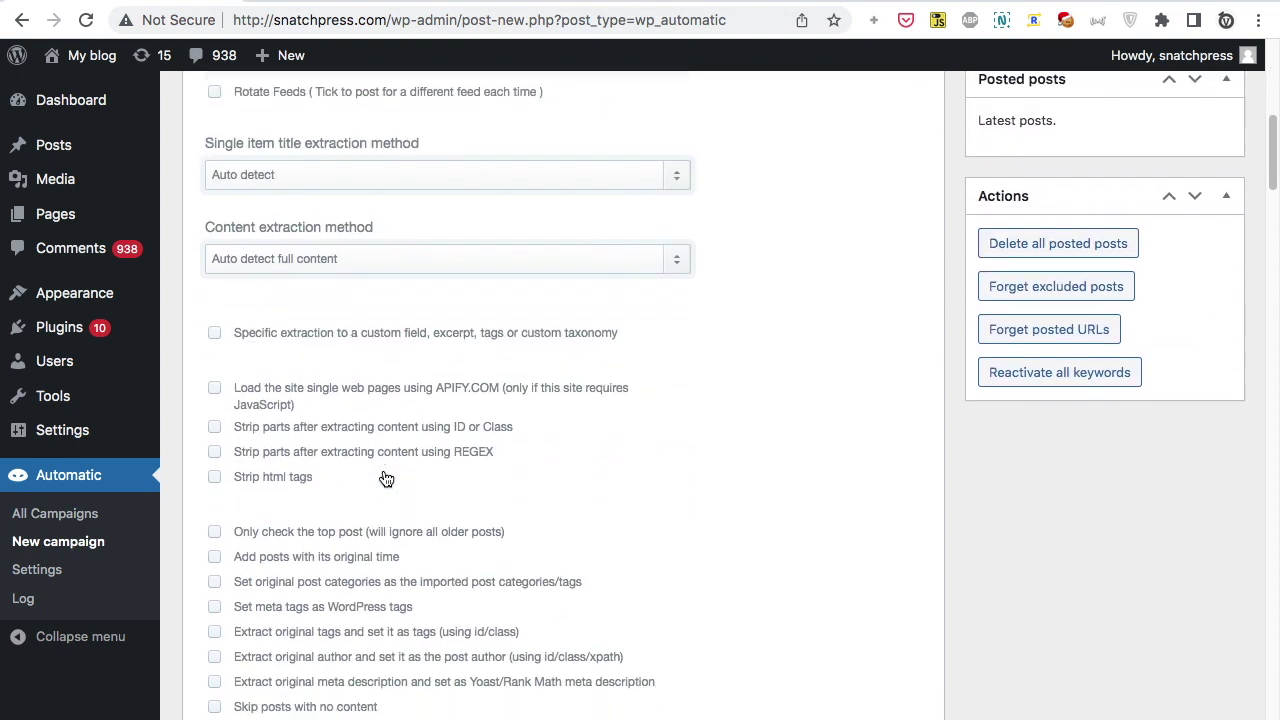
pyautogui.scroll(-6, 386, 478)
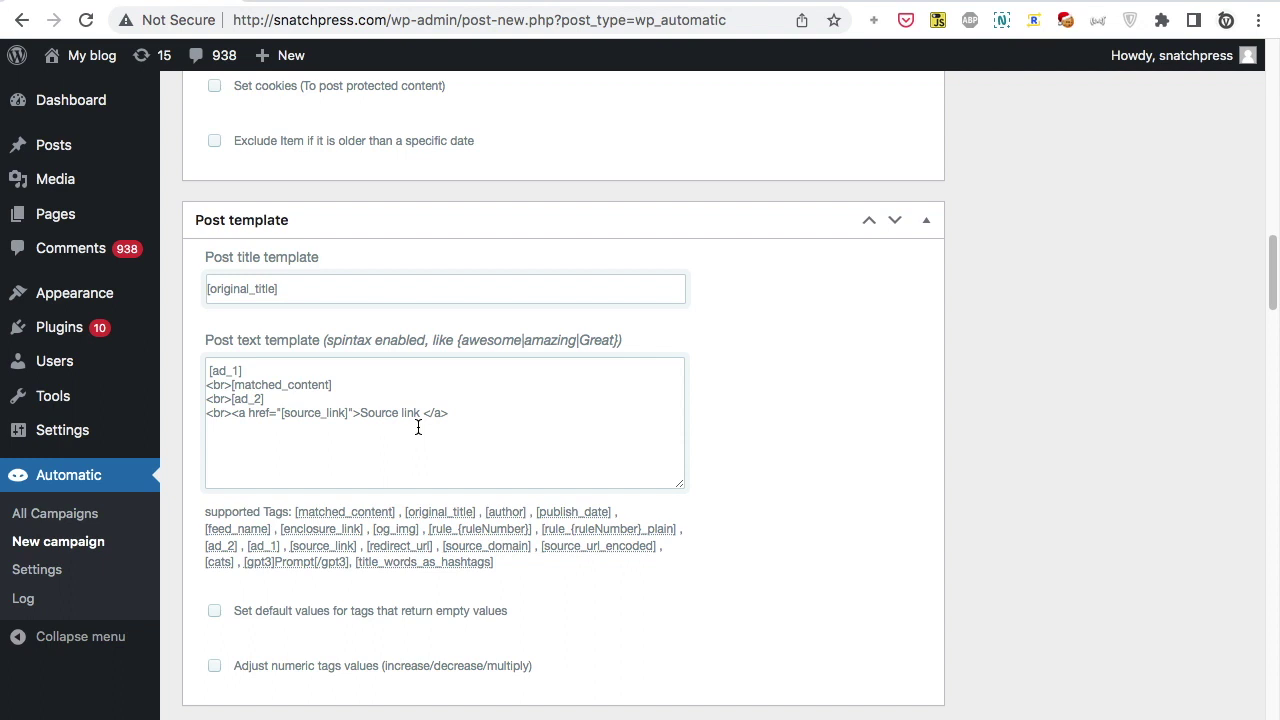
pyautogui.moveTo(294, 286); pyautogui.dragTo(179, 290)
pyautogui.press('super+c')
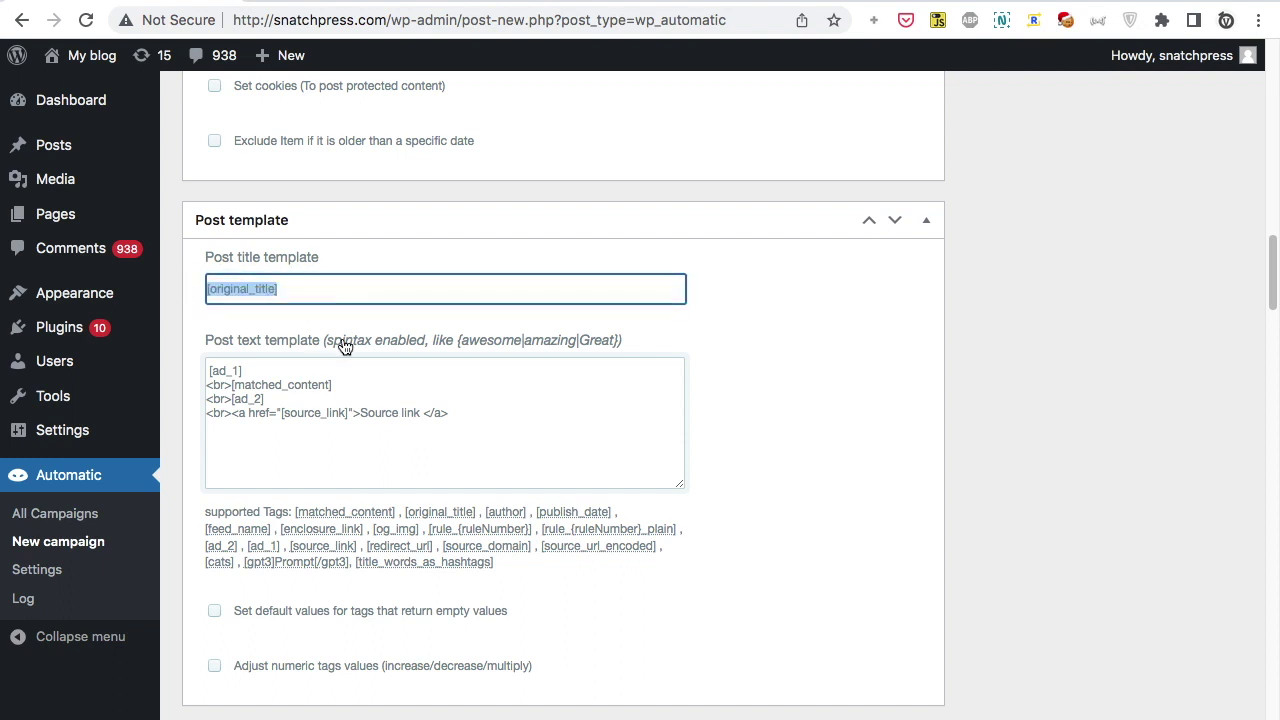
pyautogui.moveTo(493, 422); pyautogui.dragTo(210, 350)
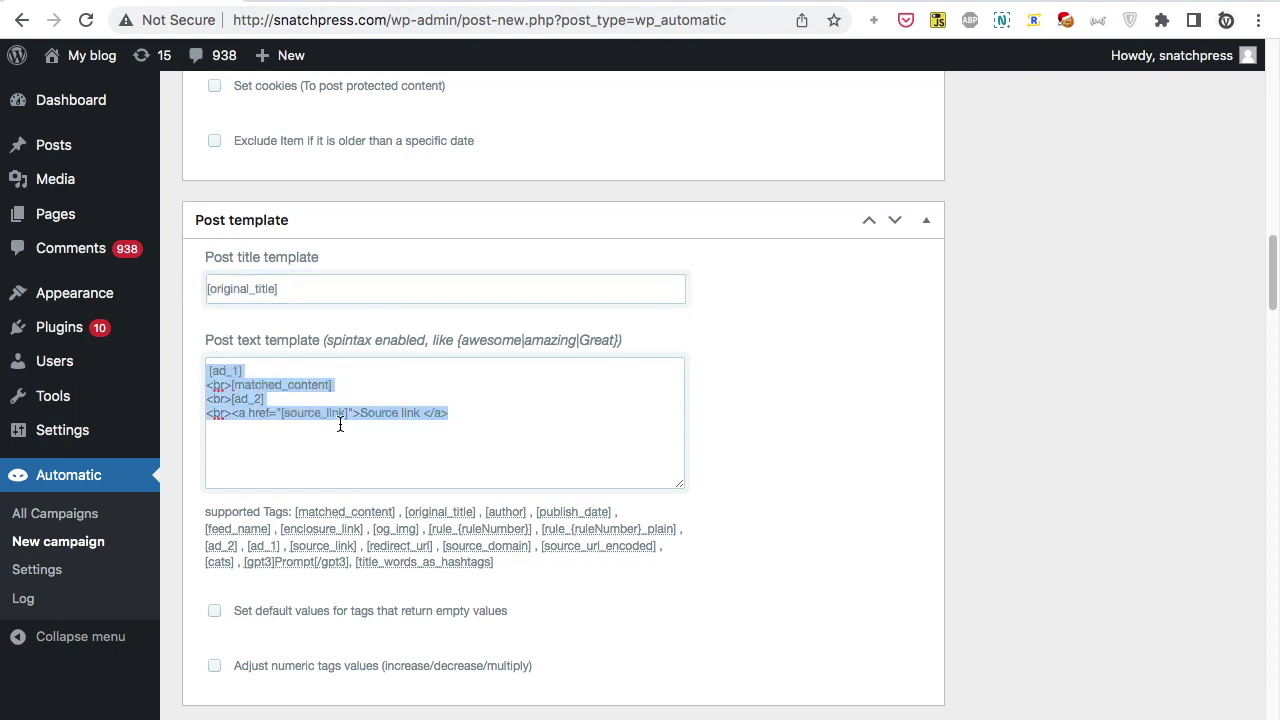
pyautogui.write('[gpt3]write an article about')
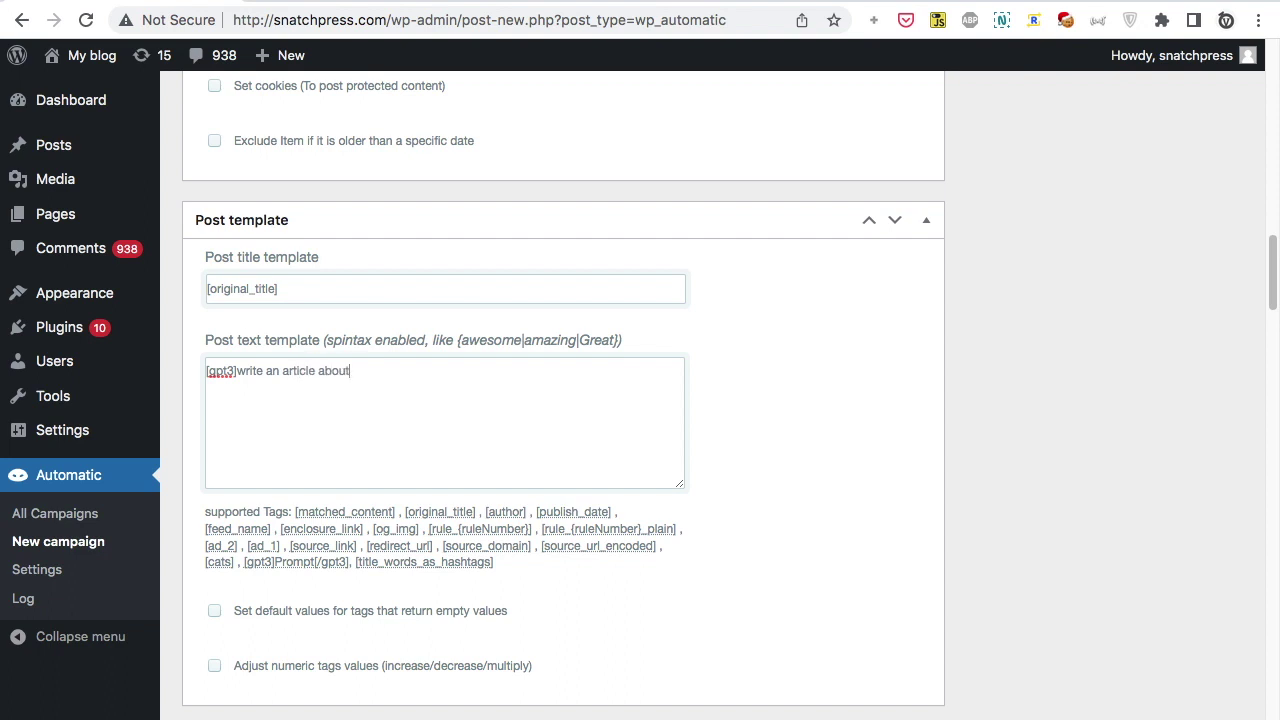
pyautogui.press('super+v')
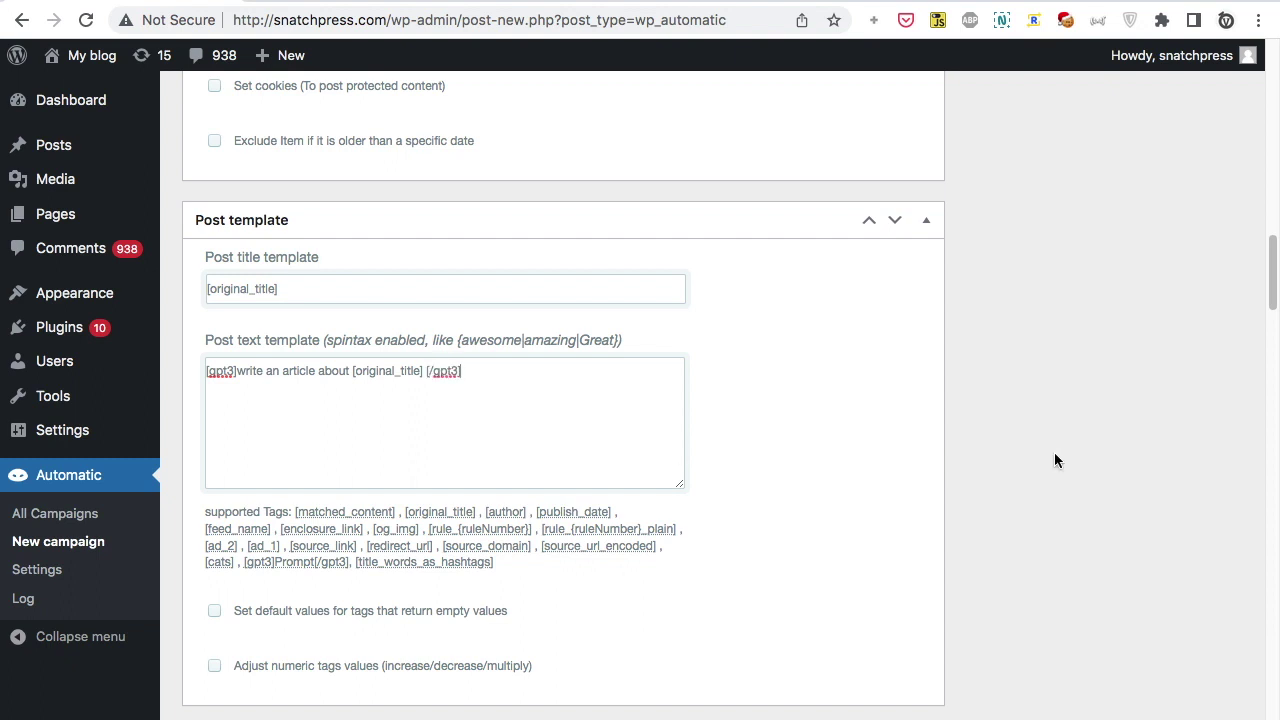
# Publish the TechCrunch feed campaign and run it
pyautogui.scroll(20, 1141, 440)
pyautogui.click(1190, 487)
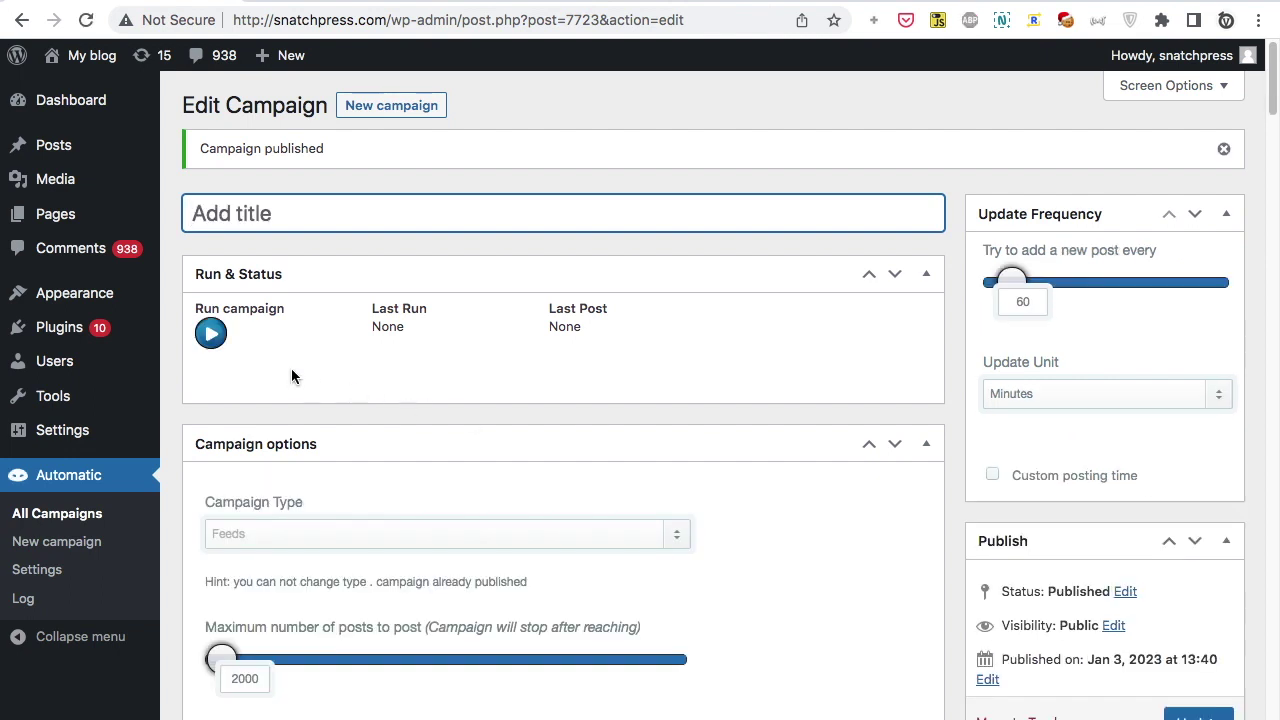
pyautogui.click(210, 333)
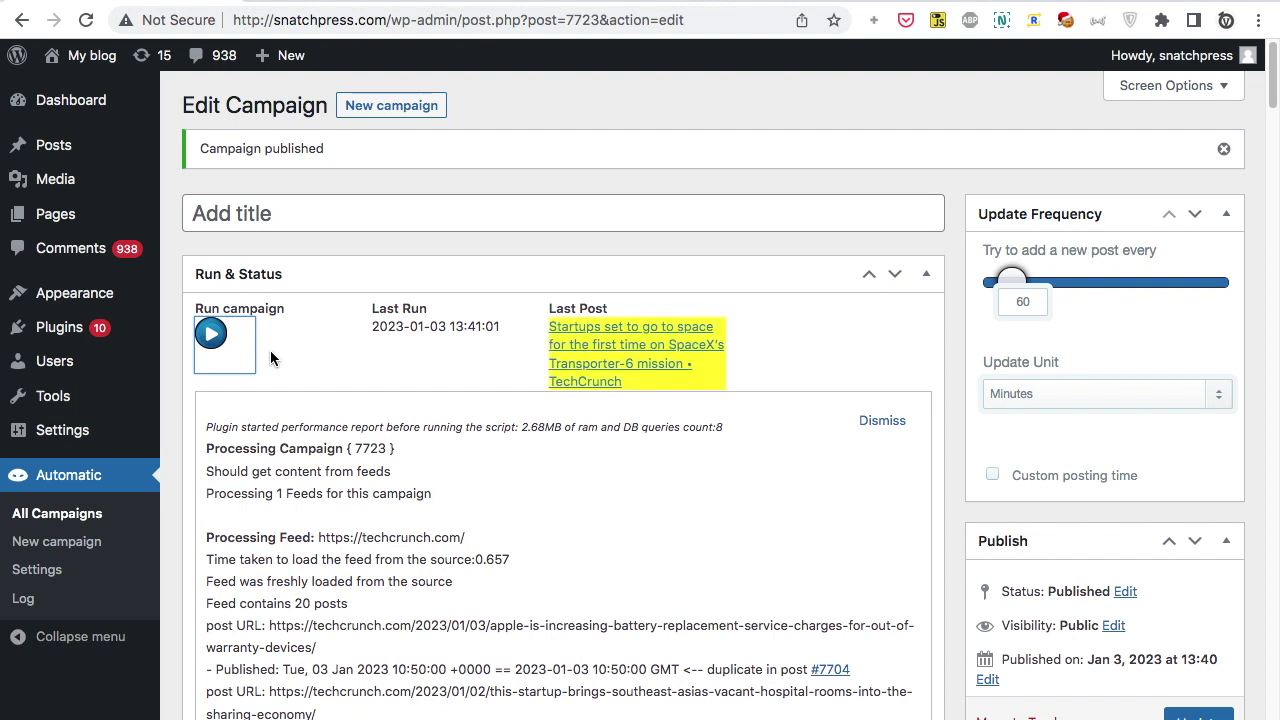
# Open the new post about startups on SpaceX's Transporter-6 mission from the run log and examine its image and article text
pyautogui.scroll(-5, 270, 350)
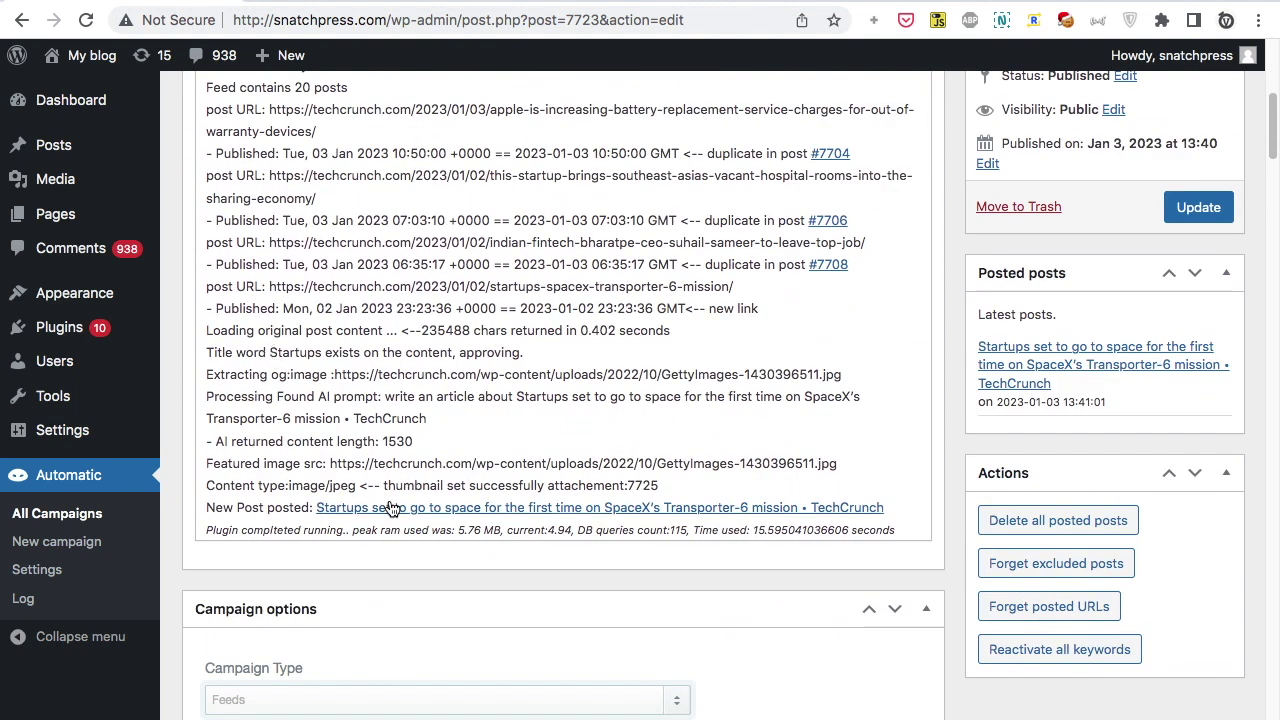
pyautogui.click(387, 509)
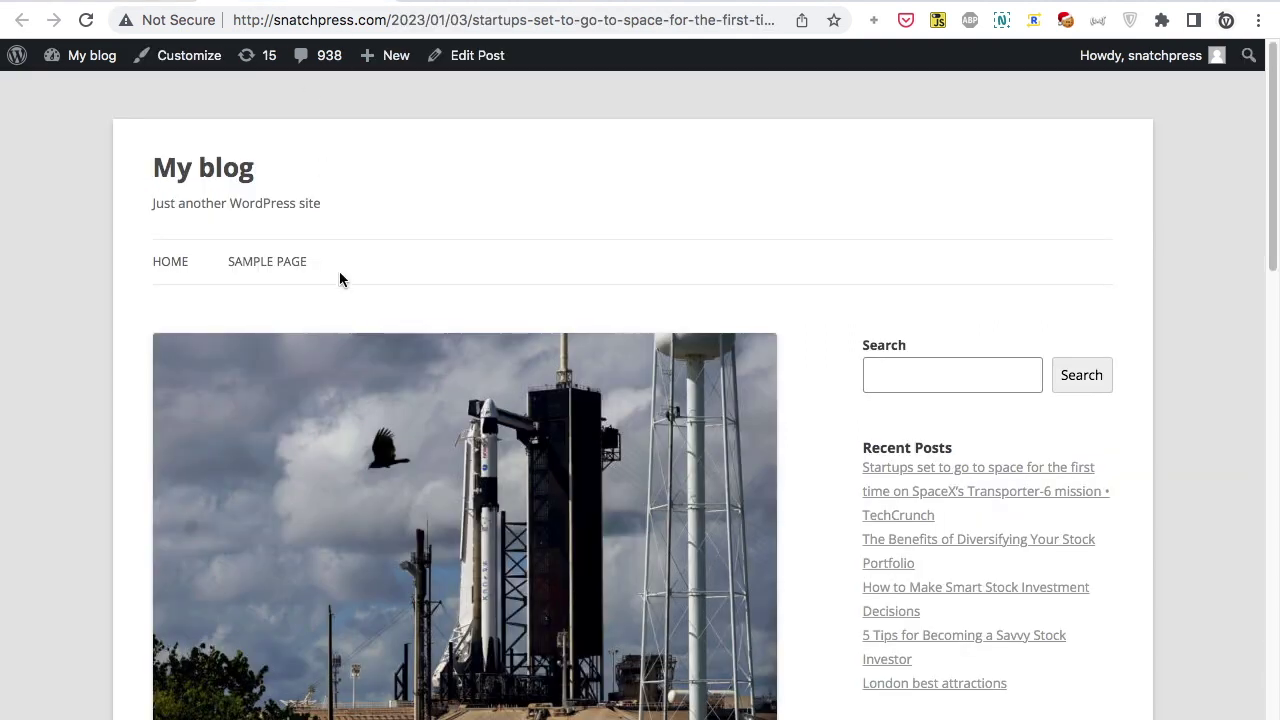
pyautogui.scroll(-10, 339, 272)
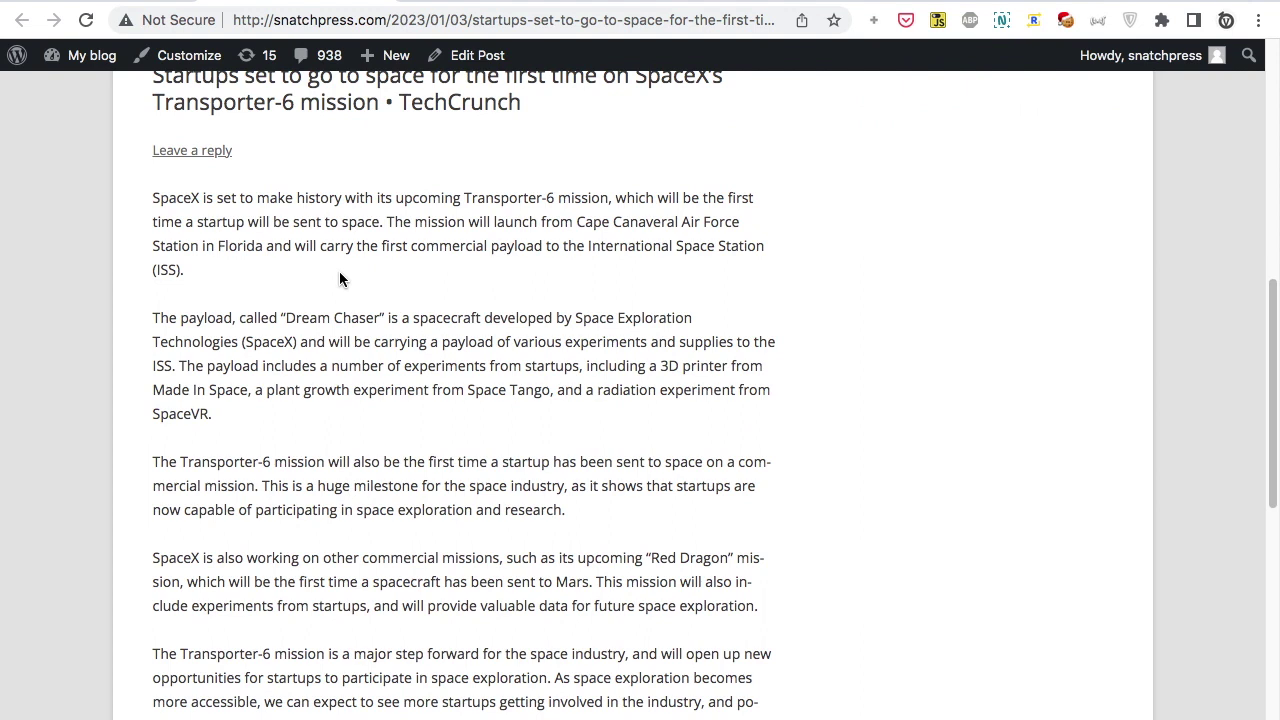
pyautogui.scroll(-3, 339, 271)
pyautogui.scroll(1, 339, 271)
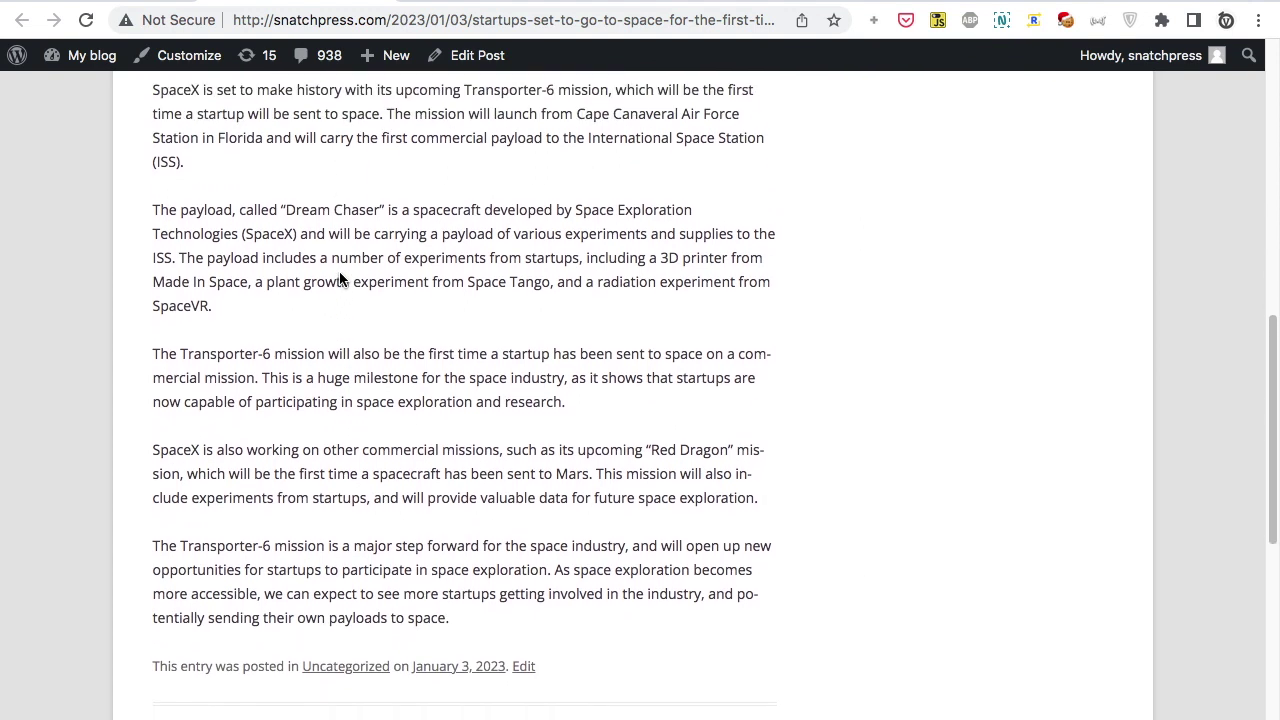
pyautogui.scroll(3, 339, 272)
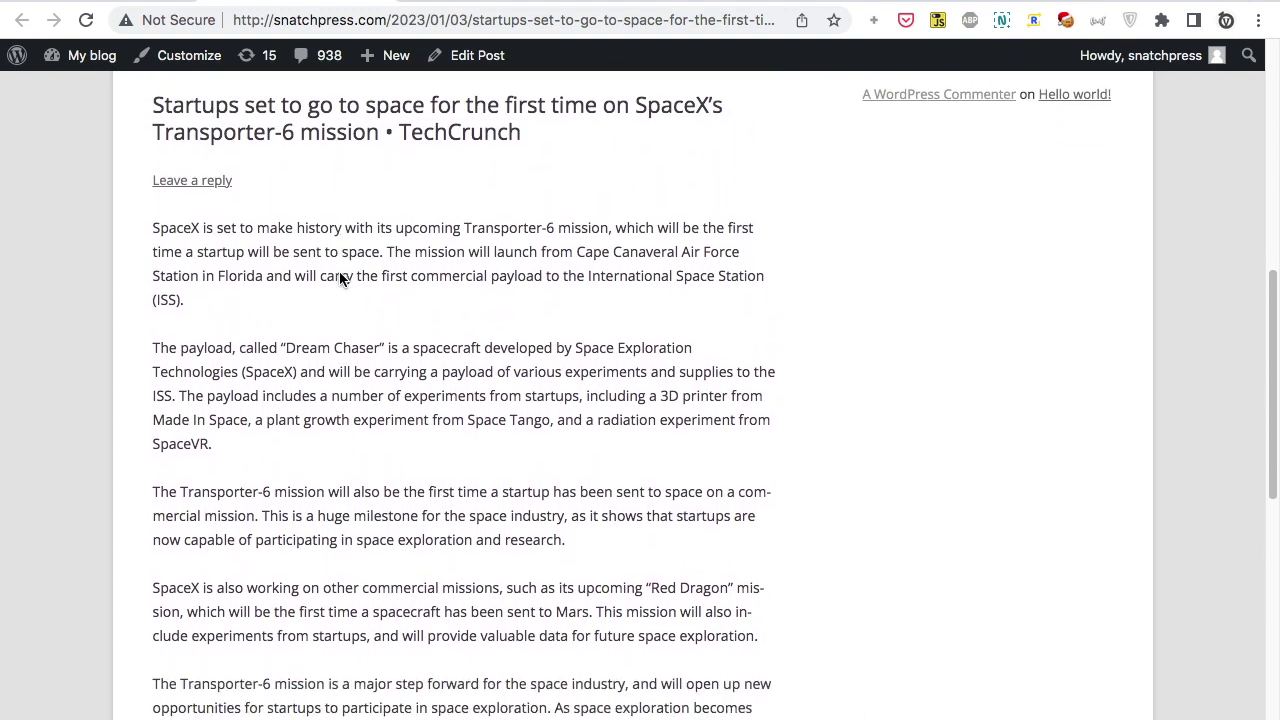